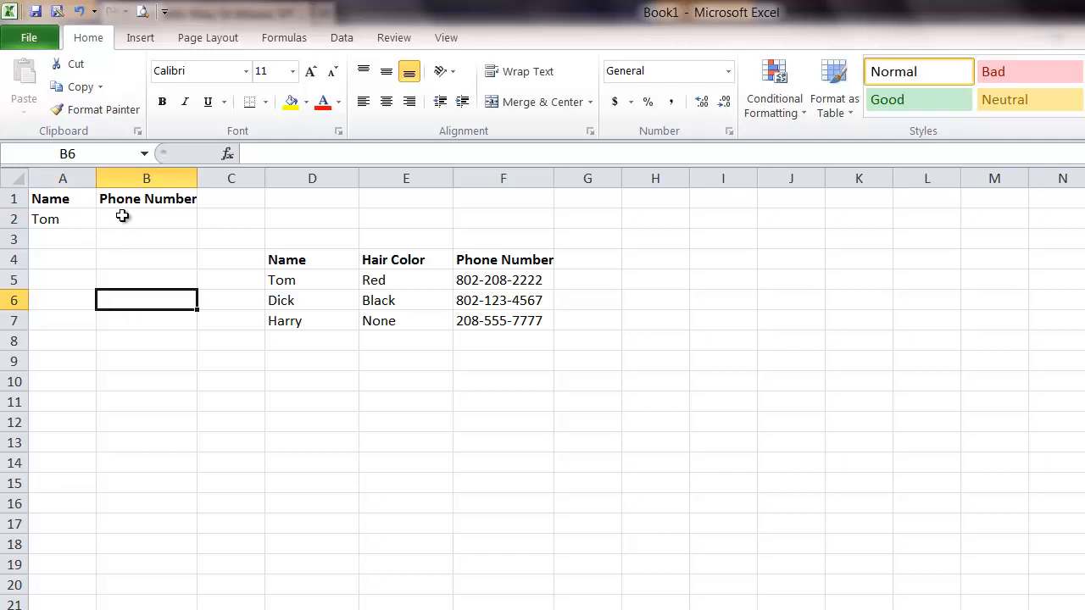
{"action": "left_click", "coordinate": [123, 217]}
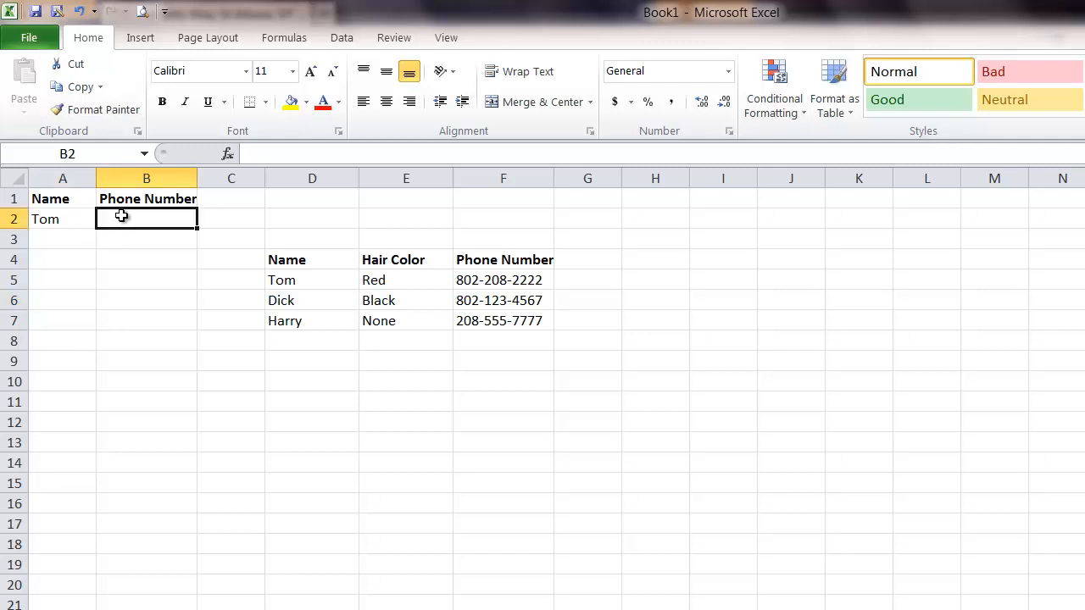
{"action": "left_click", "coordinate": [66, 221]}
{"action": "left_click", "coordinate": [131, 223]}
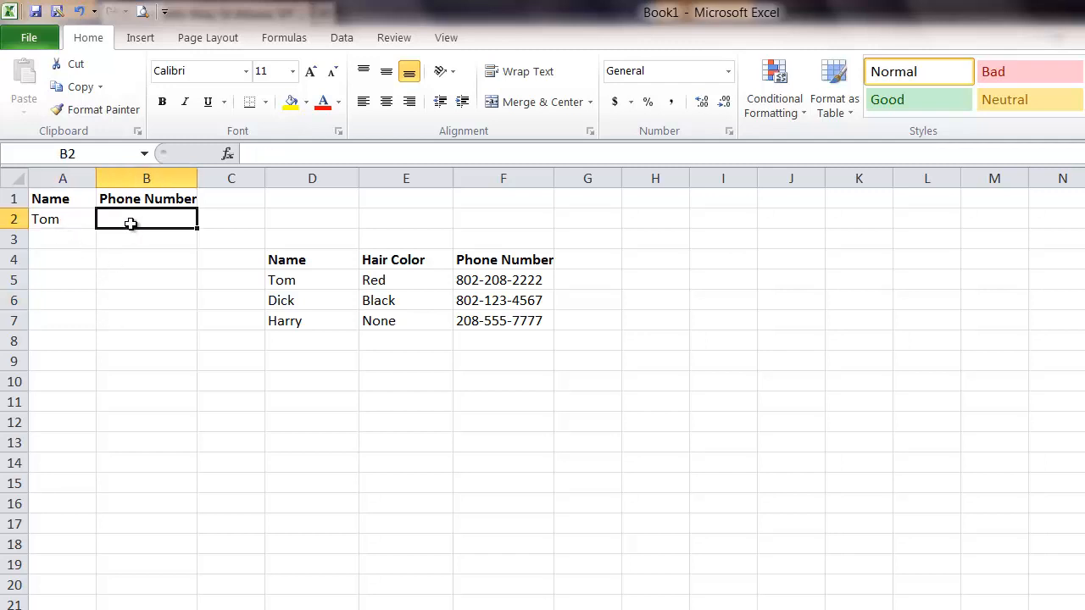
{"action": "left_click", "coordinate": [64, 219]}
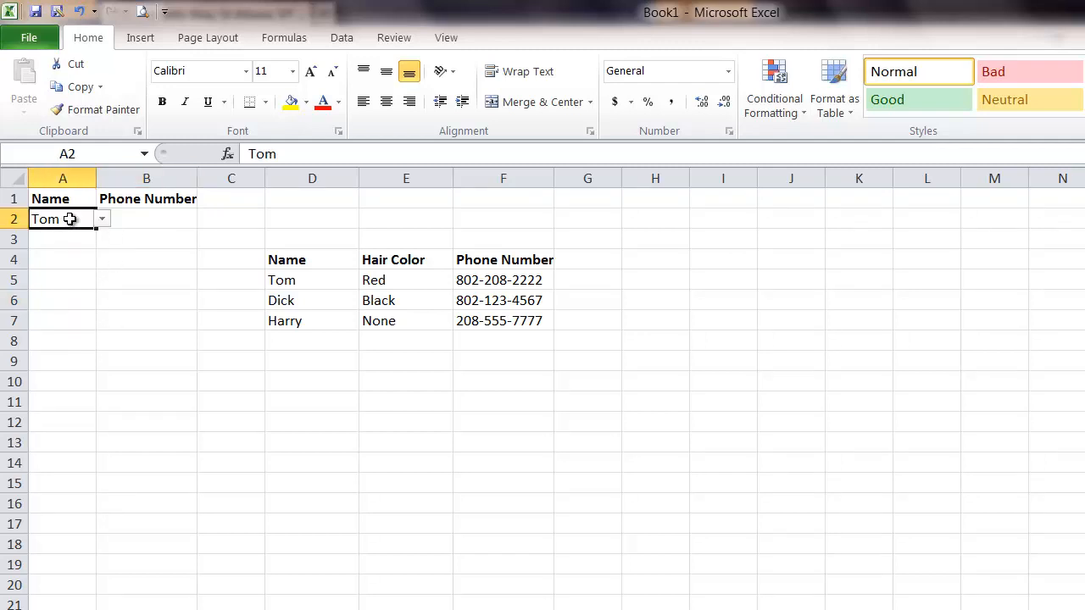
Start a VLOOKUP function in cell B2 with A2 as the lookup value and D5:F7 as the table array
{"action": "left_click", "coordinate": [154, 219]}
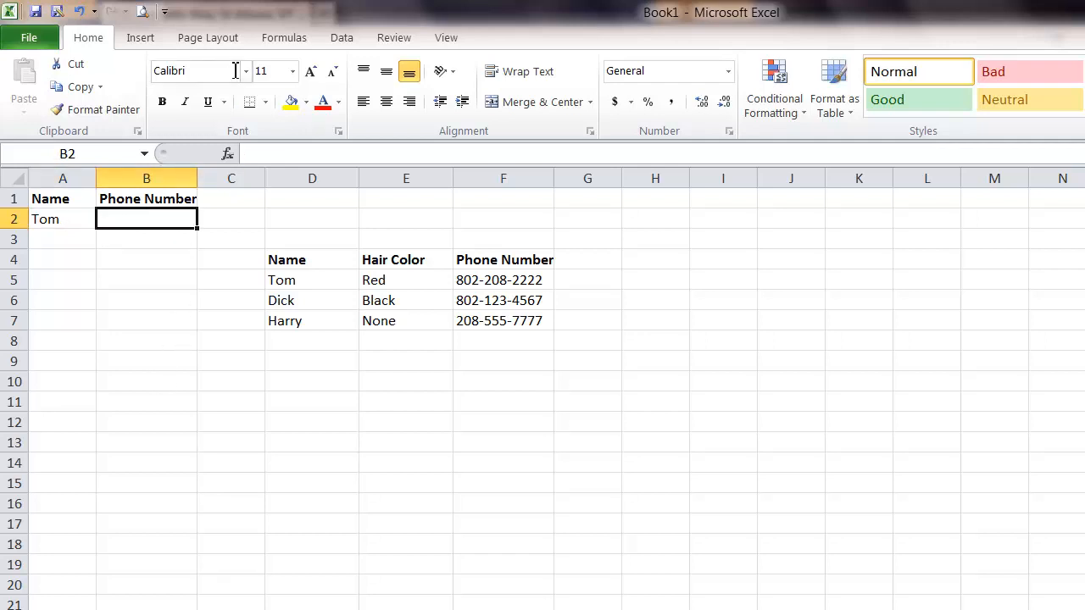
{"action": "left_click", "coordinate": [282, 41]}
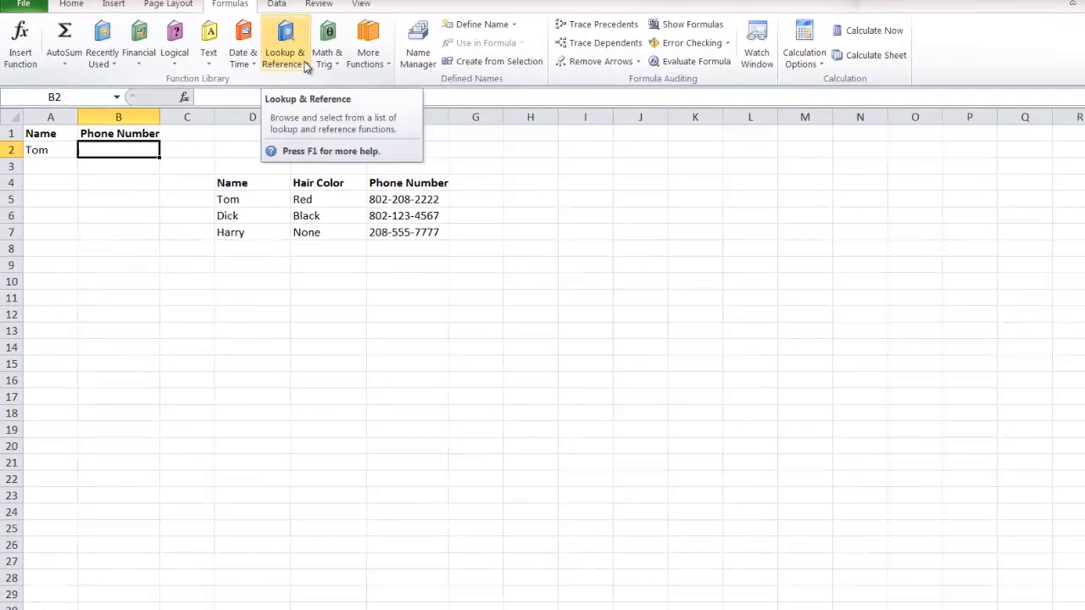
{"action": "left_click", "coordinate": [379, 115]}
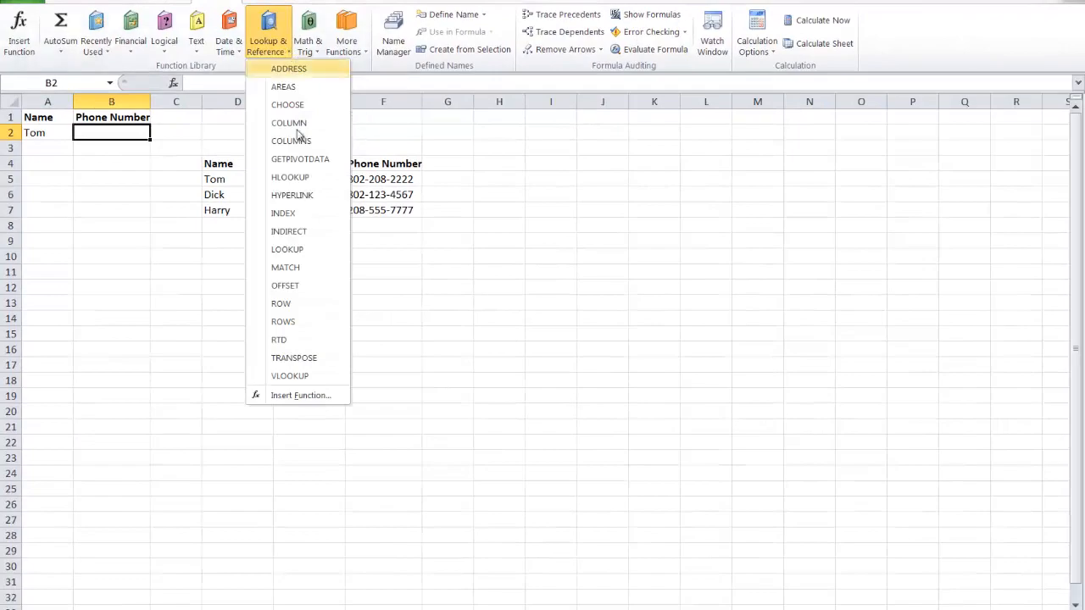
{"action": "left_click", "coordinate": [288, 376]}
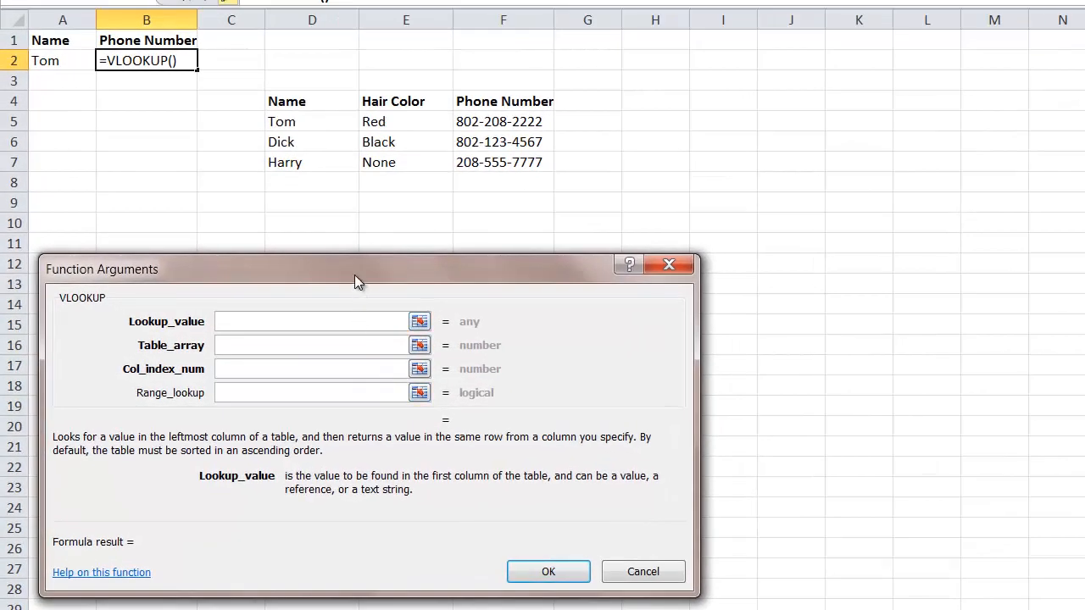
{"action": "left_click_drag", "start_coordinate": [355, 275], "coordinate": [354, 225]}
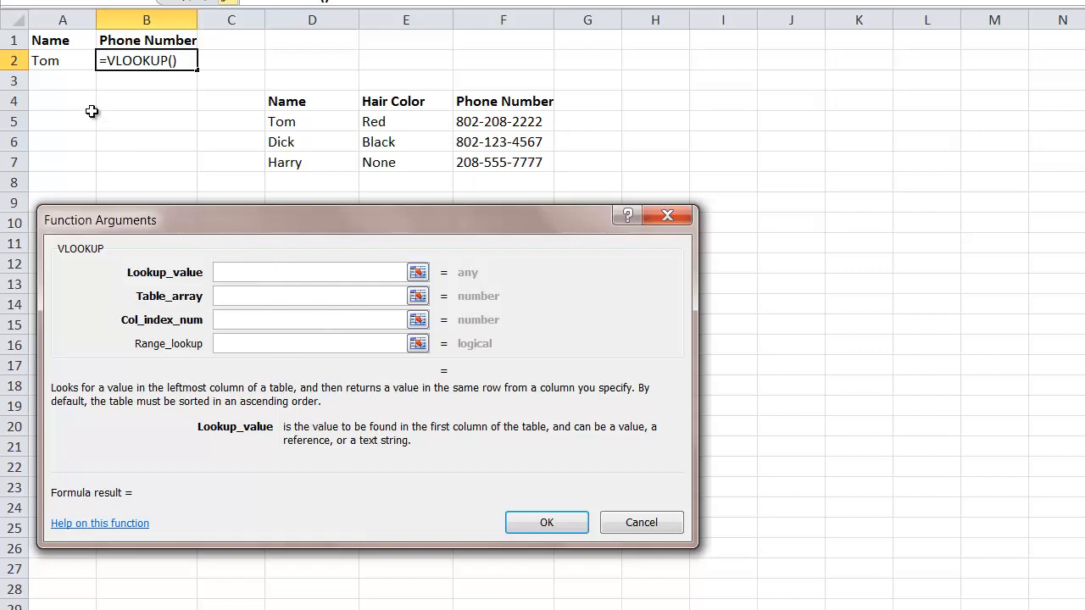
{"action": "left_click", "coordinate": [56, 62]}
{"action": "left_click", "coordinate": [227, 299]}
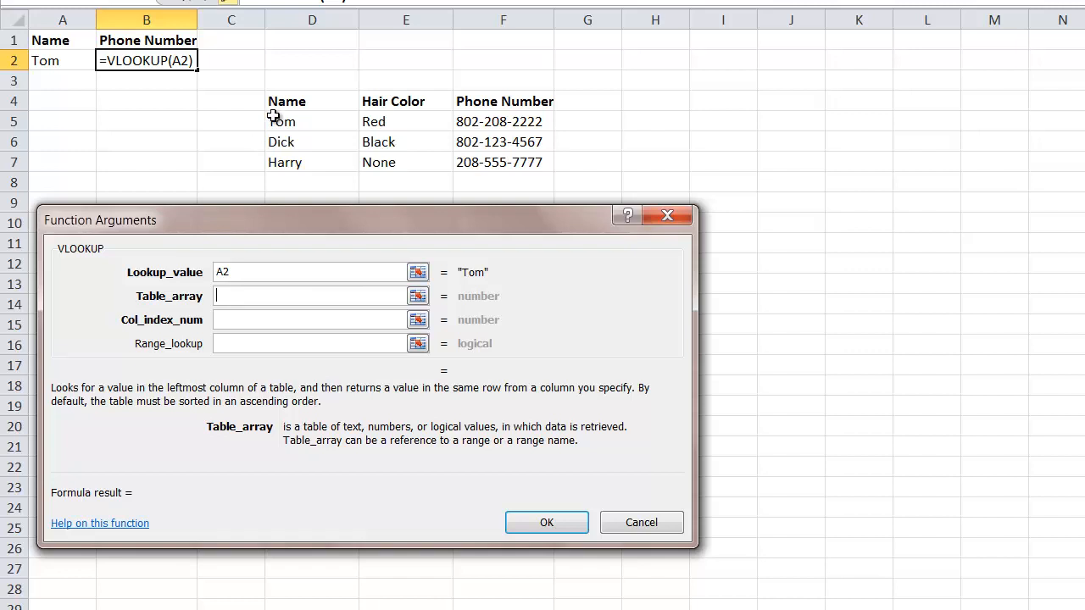
{"action": "left_click_drag", "start_coordinate": [279, 114], "coordinate": [513, 160]}
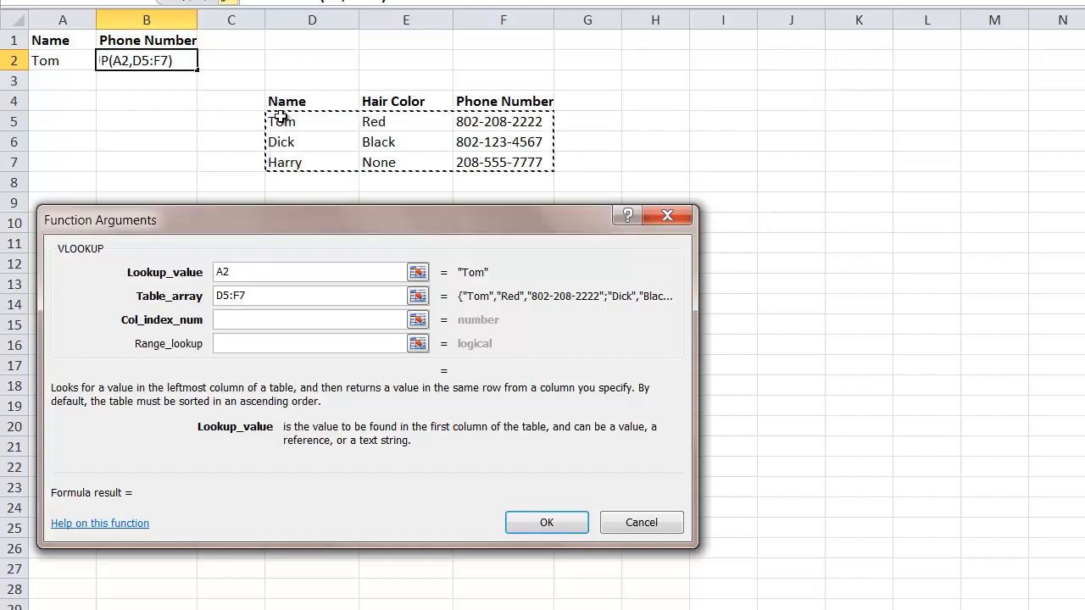
Complete the phone number VLOOKUP with column index 3 and range lookup false
{"action": "left_click", "coordinate": [261, 322]}
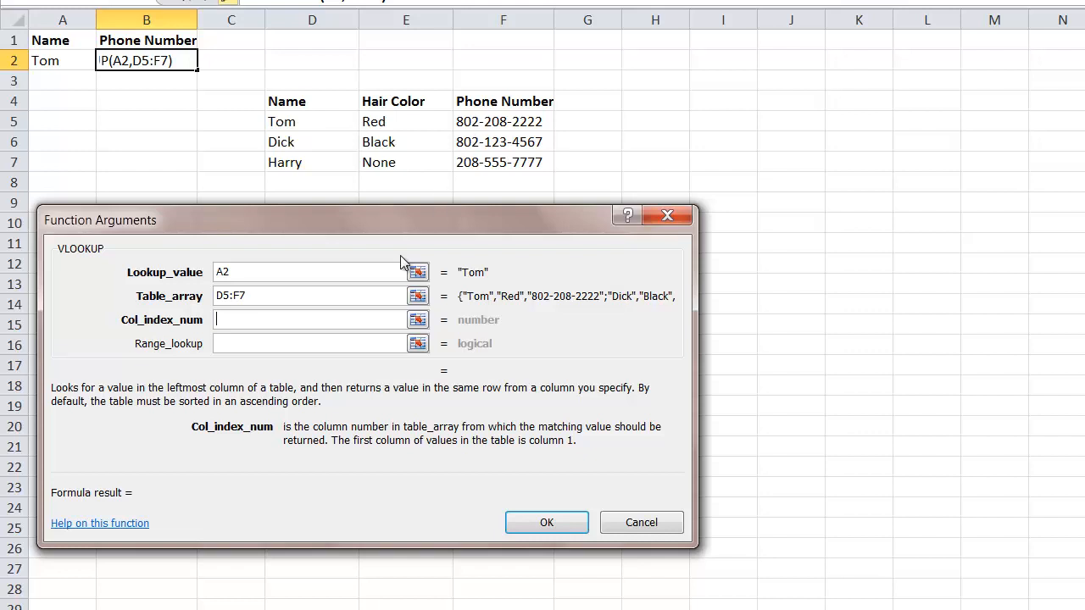
{"action": "type", "text": "3"}
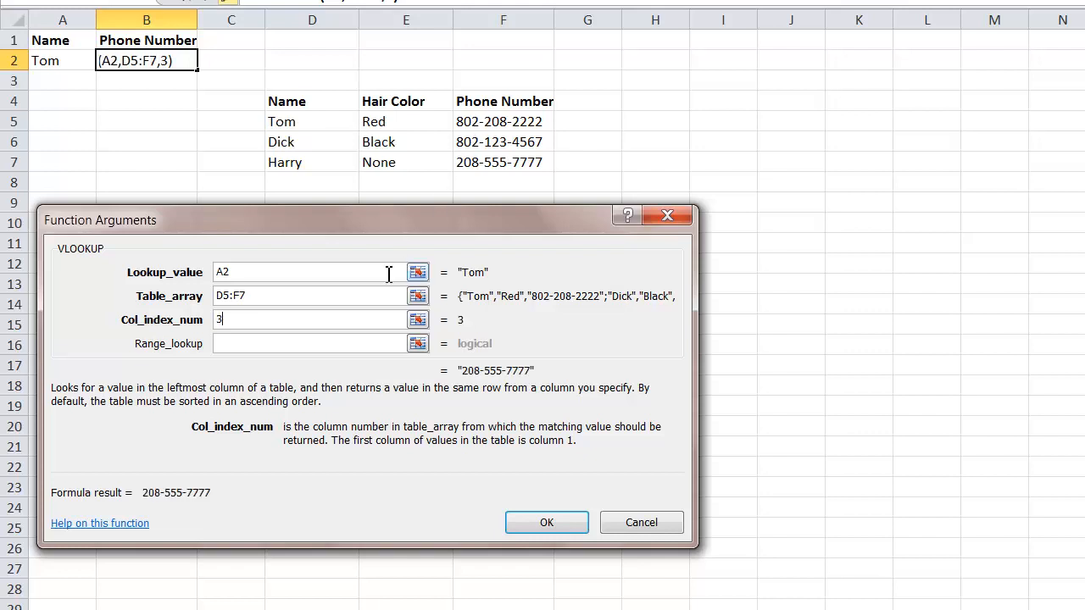
{"action": "left_click", "coordinate": [340, 351]}
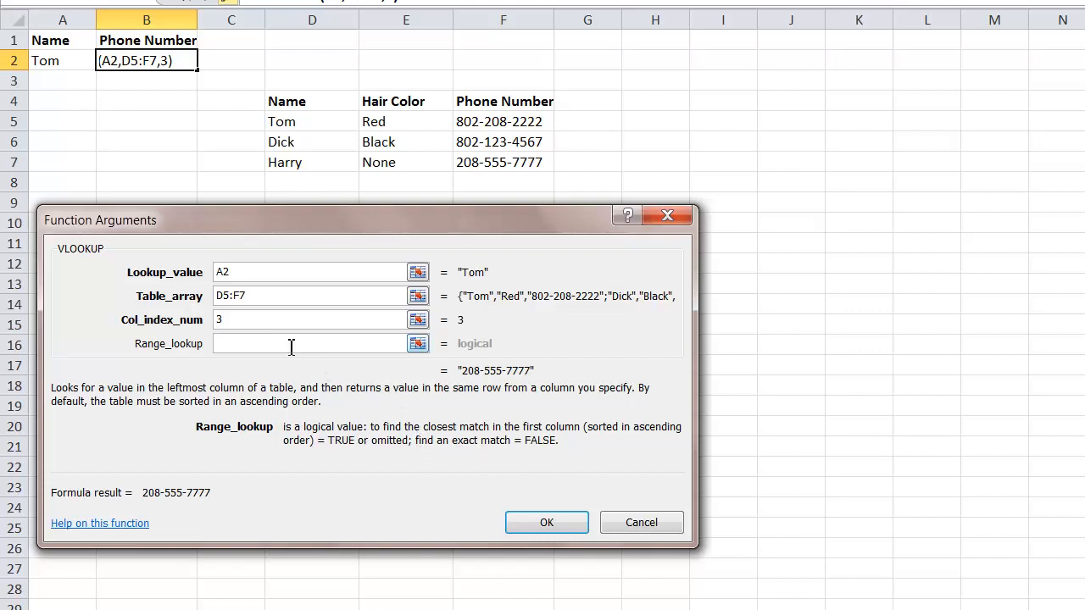
{"action": "type", "text": "false"}
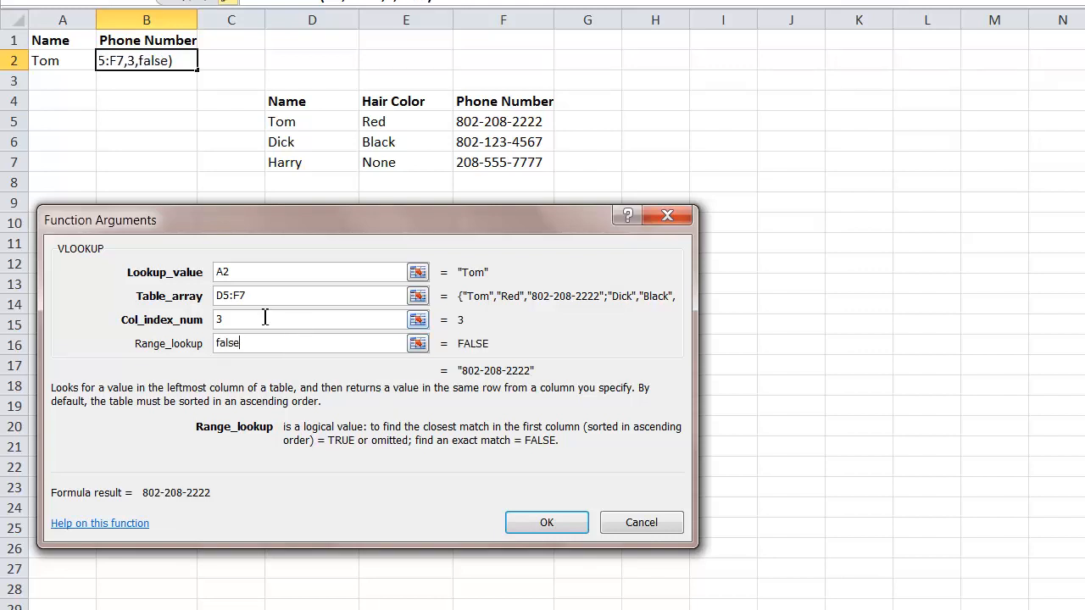
{"action": "left_click", "coordinate": [558, 527]}
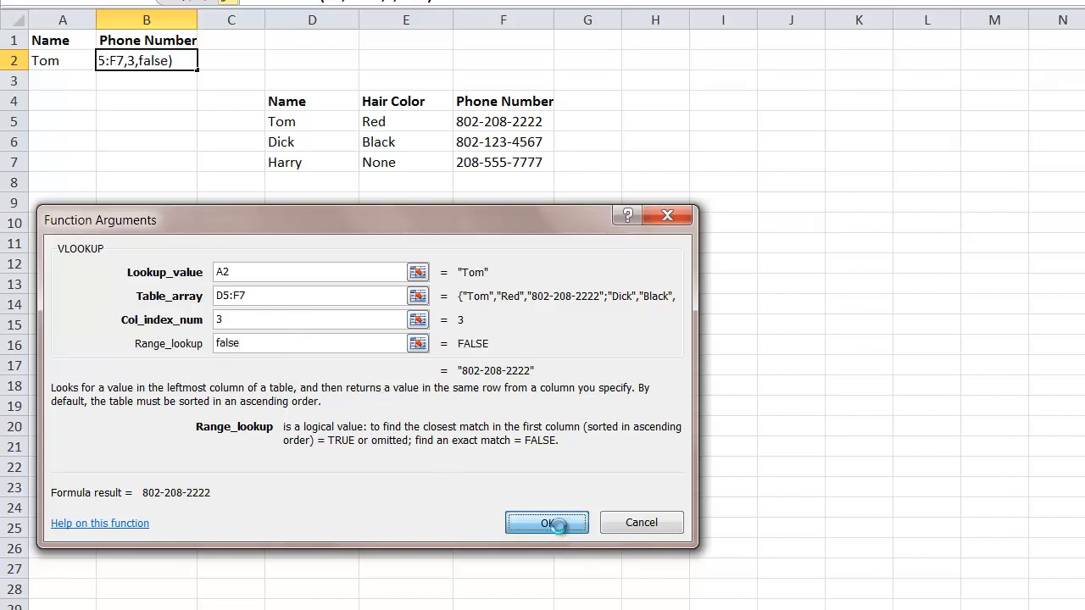
Compare the lookup result in B2 with the phone number in the table's first data row
{"action": "left_click", "coordinate": [61, 61]}
{"action": "left_click", "coordinate": [171, 67]}
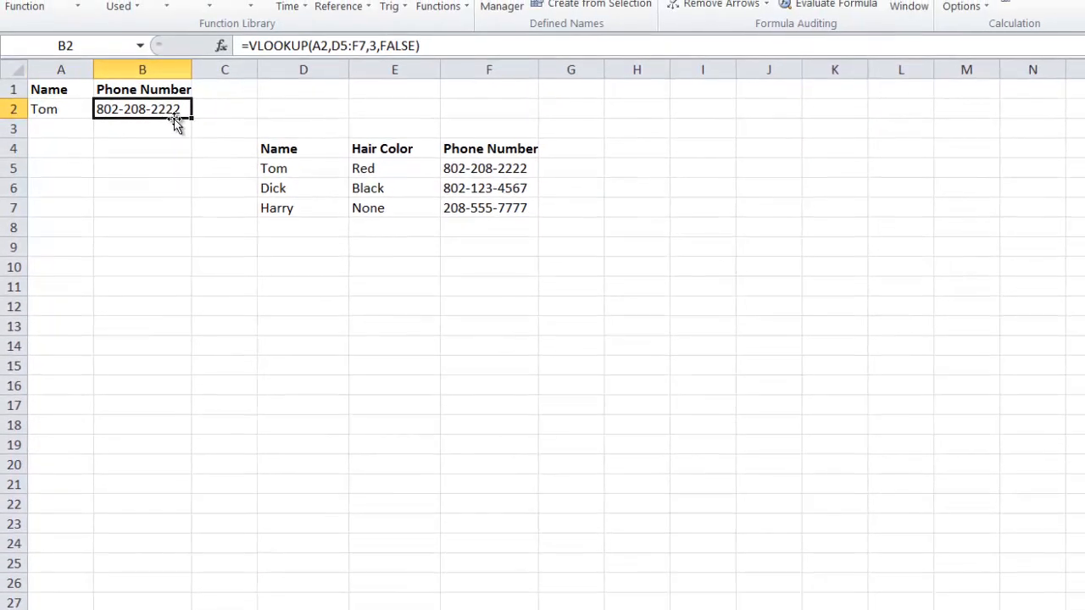
{"action": "left_click", "coordinate": [516, 168]}
Test the phone number lookup by choosing the second and then the third name from the list in A2
{"action": "left_click", "coordinate": [54, 105]}
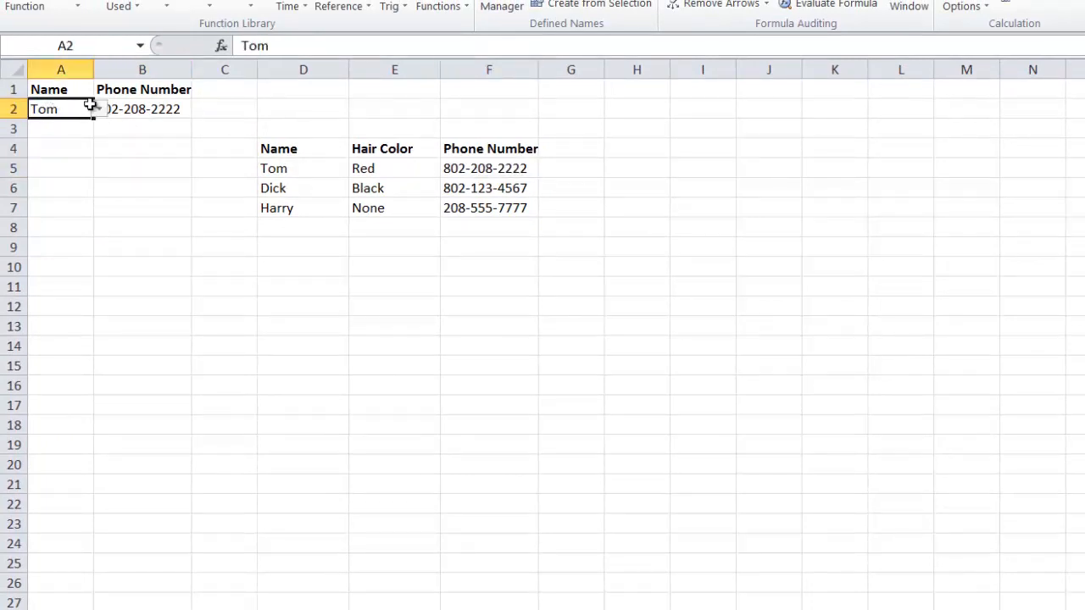
{"action": "left_click", "coordinate": [99, 109]}
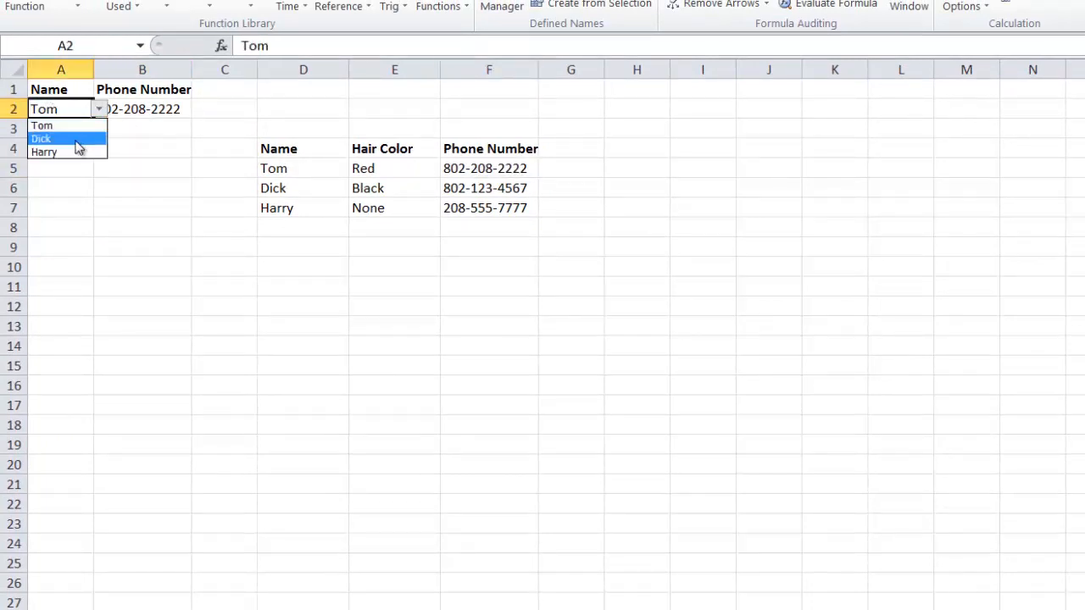
{"action": "left_click", "coordinate": [80, 139]}
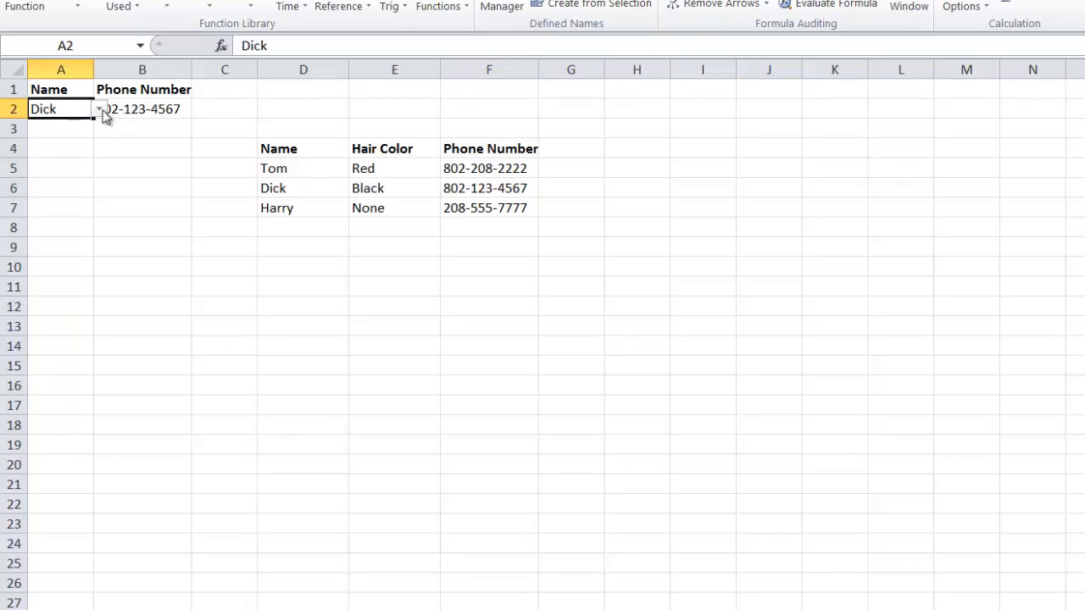
{"action": "left_click", "coordinate": [99, 109]}
{"action": "left_click", "coordinate": [84, 153]}
{"action": "left_click", "coordinate": [139, 108]}
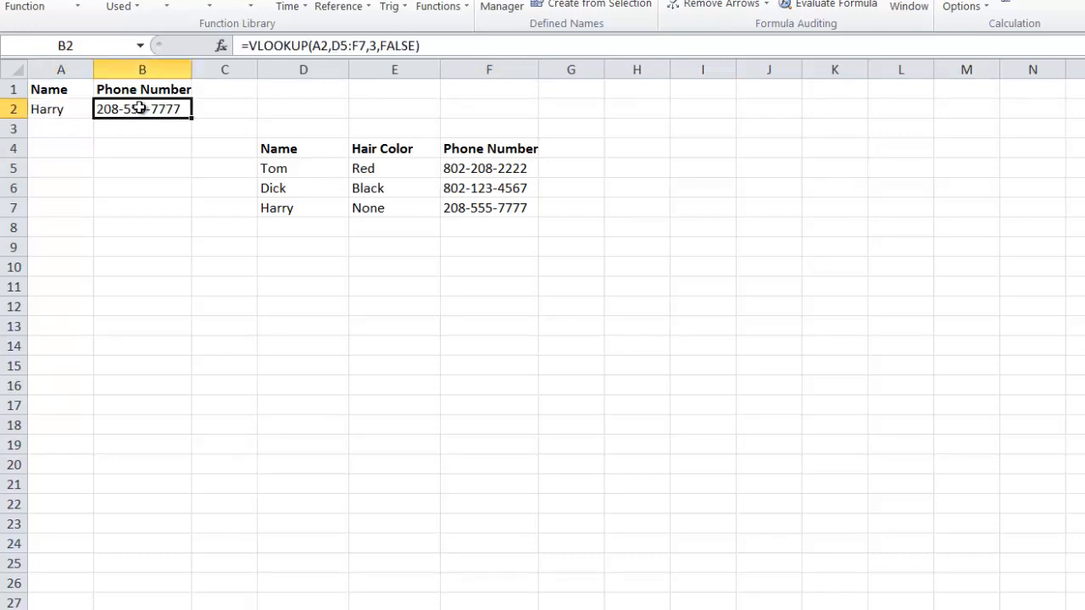
Enter the header Hair Color in cell C1, beside the Phone Number header
{"action": "left_click", "coordinate": [239, 90]}
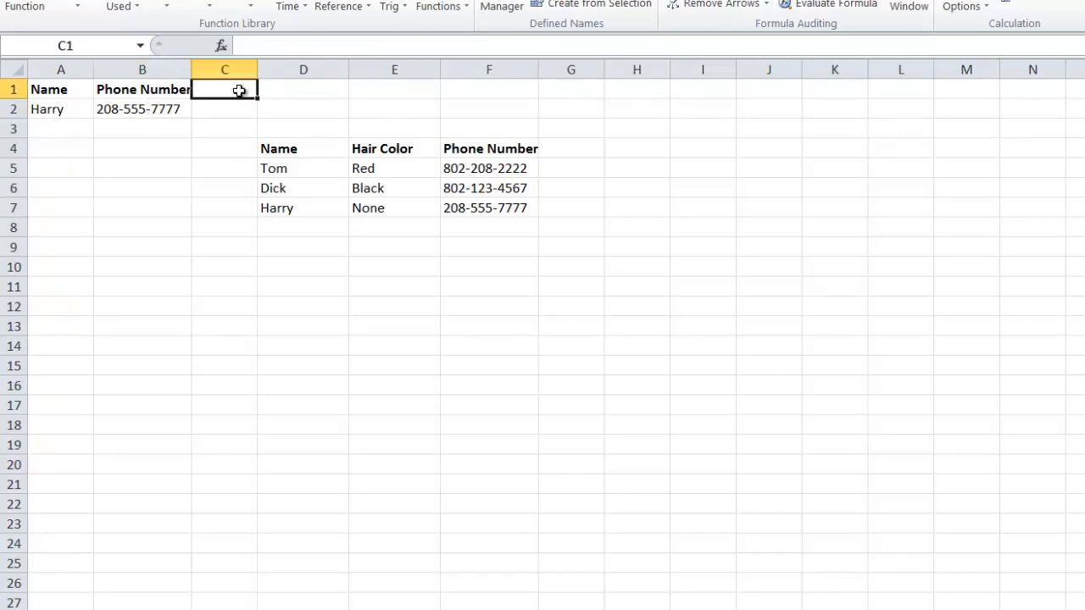
{"action": "type", "text": "Hai"}
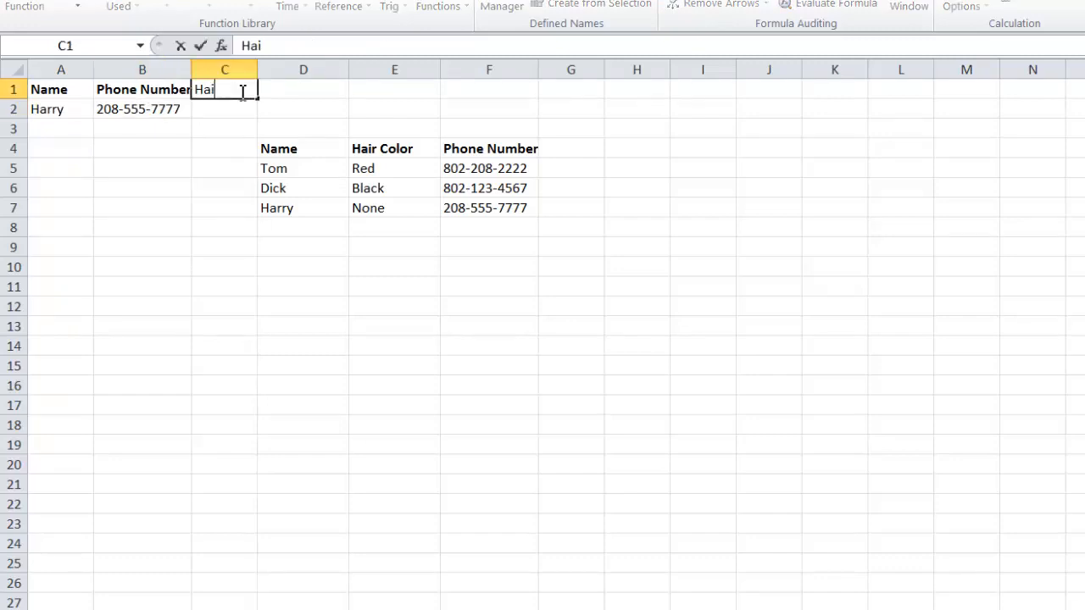
{"action": "type", "text": "r Color"}
Start a VLOOKUP function in cell C2 with A2 as the lookup value and D5:F7 as the table array
{"action": "left_click", "coordinate": [240, 110]}
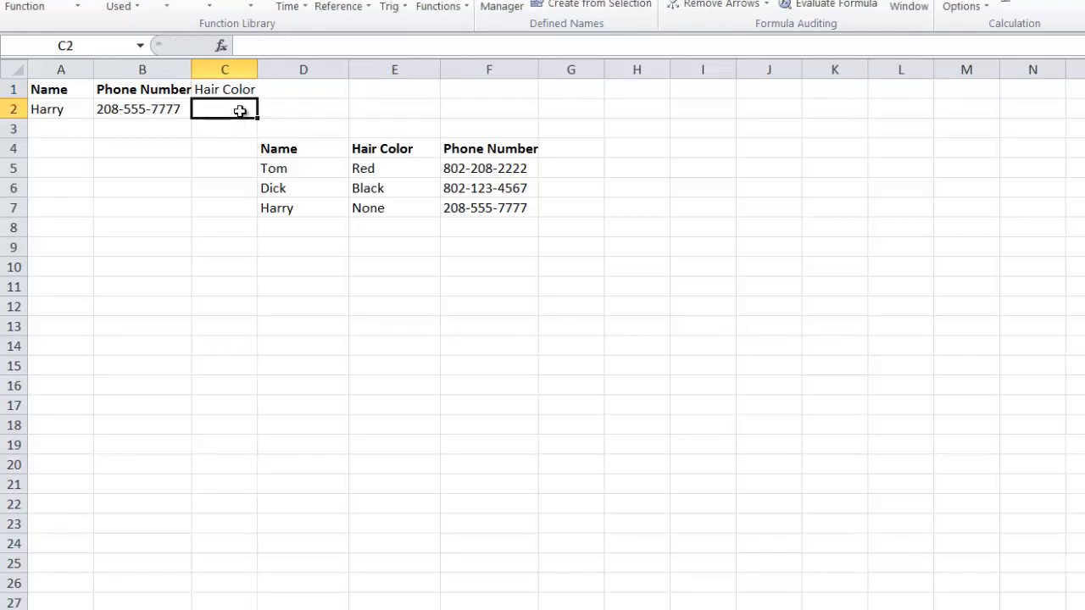
{"action": "left_click", "coordinate": [357, 7]}
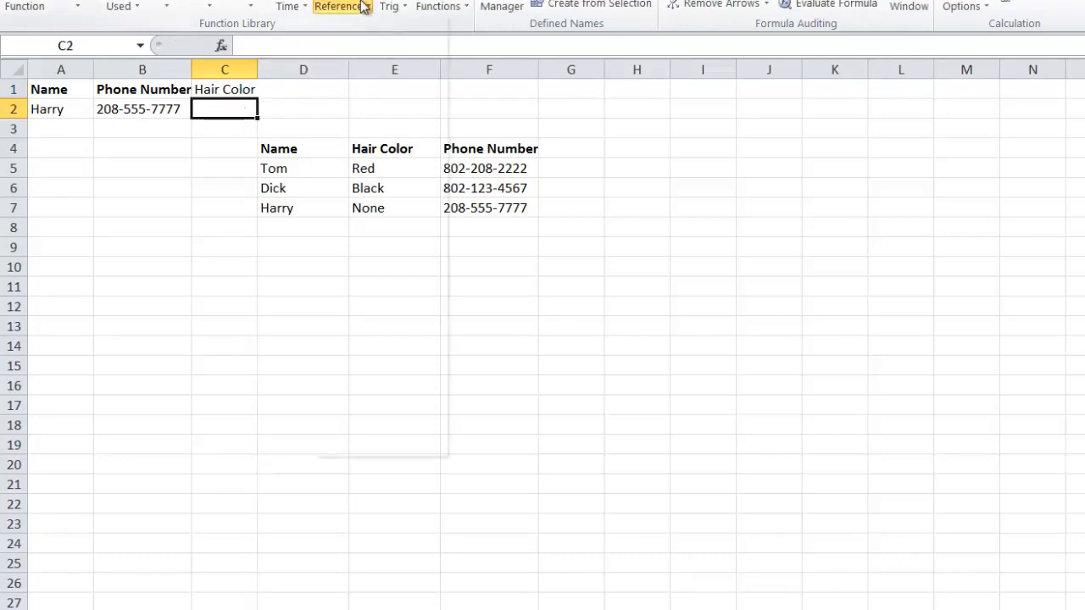
{"action": "left_click", "coordinate": [373, 419]}
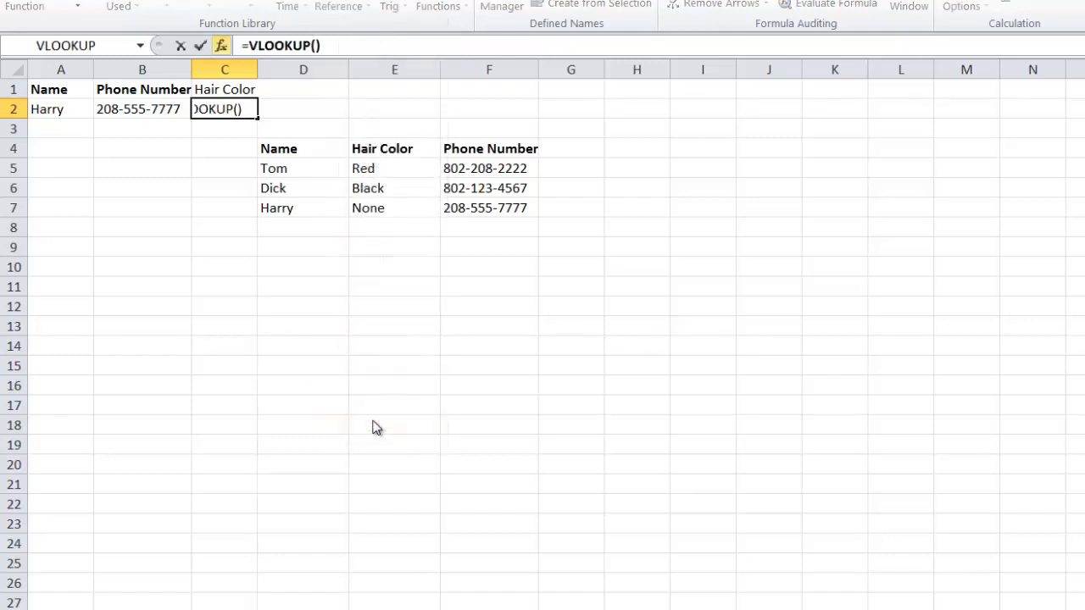
{"action": "left_click", "coordinate": [56, 113]}
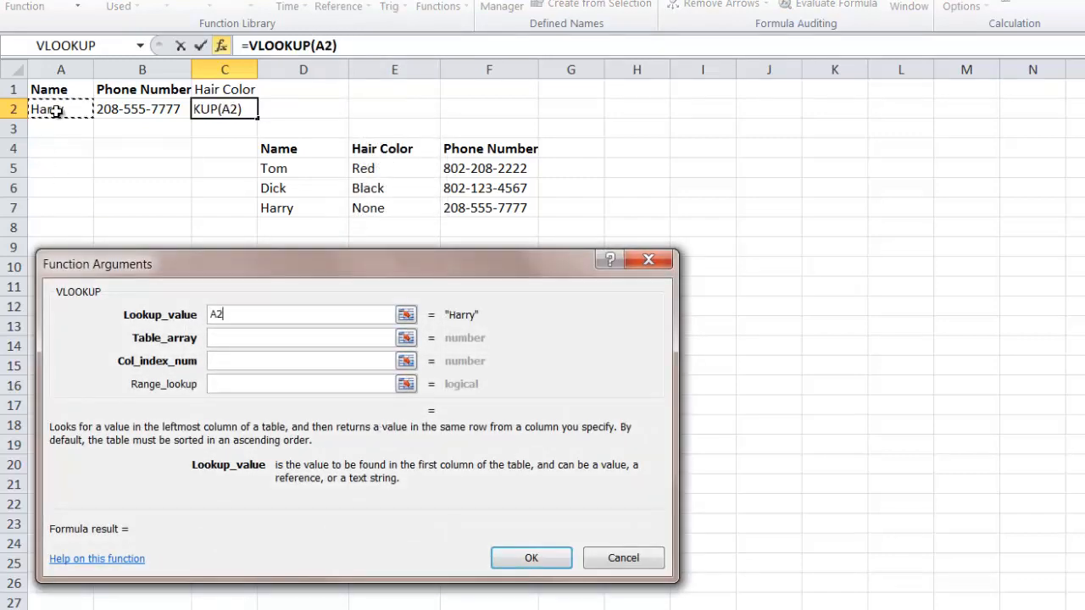
{"action": "left_click", "coordinate": [279, 344]}
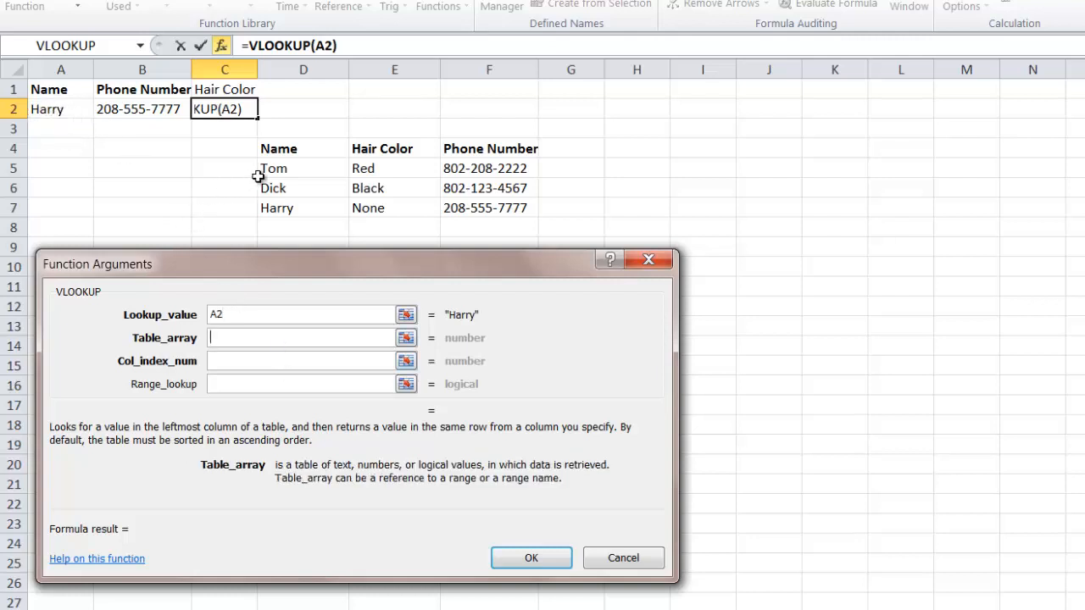
{"action": "left_click_drag", "start_coordinate": [270, 168], "coordinate": [484, 206]}
Complete the hair color VLOOKUP with column index 2 and range lookup false
{"action": "left_click", "coordinate": [257, 362]}
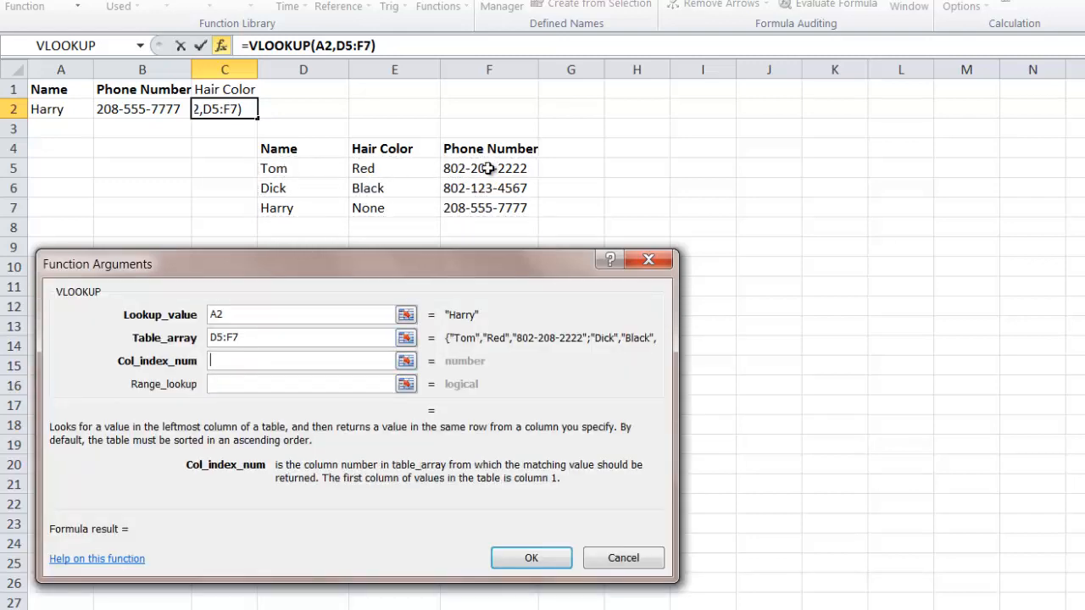
{"action": "left_click", "coordinate": [379, 170]}
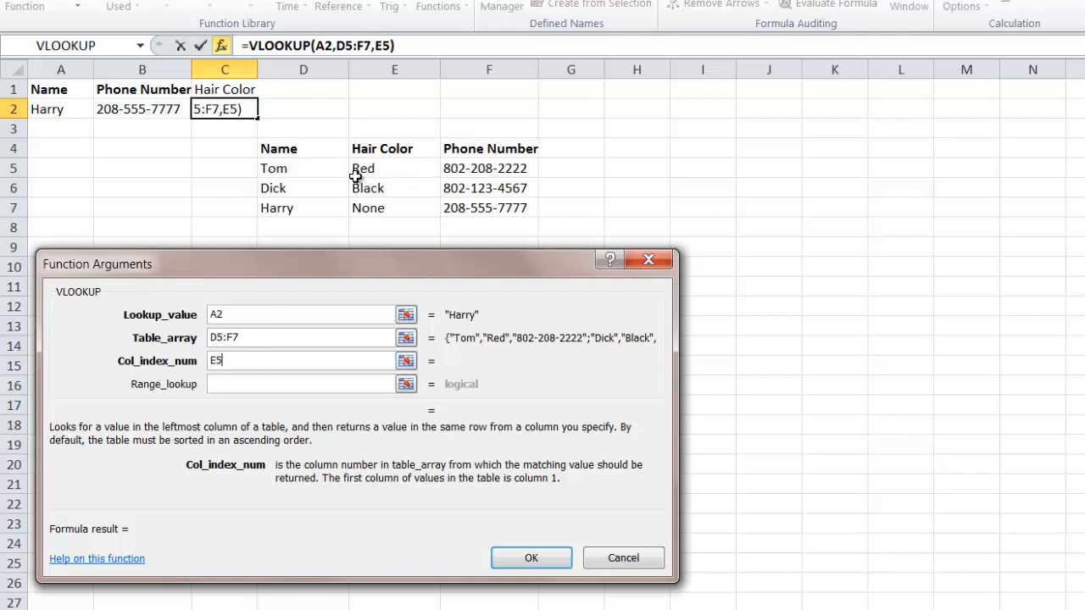
{"action": "left_click_drag", "start_coordinate": [235, 363], "coordinate": [195, 367]}
{"action": "type", "text": "2"}
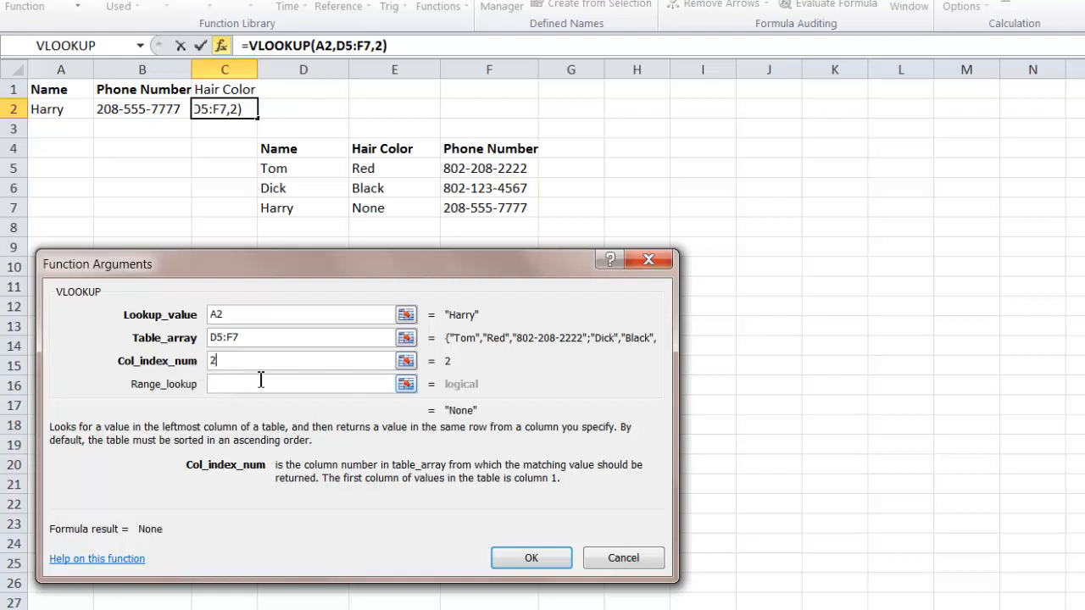
{"action": "left_click", "coordinate": [261, 382]}
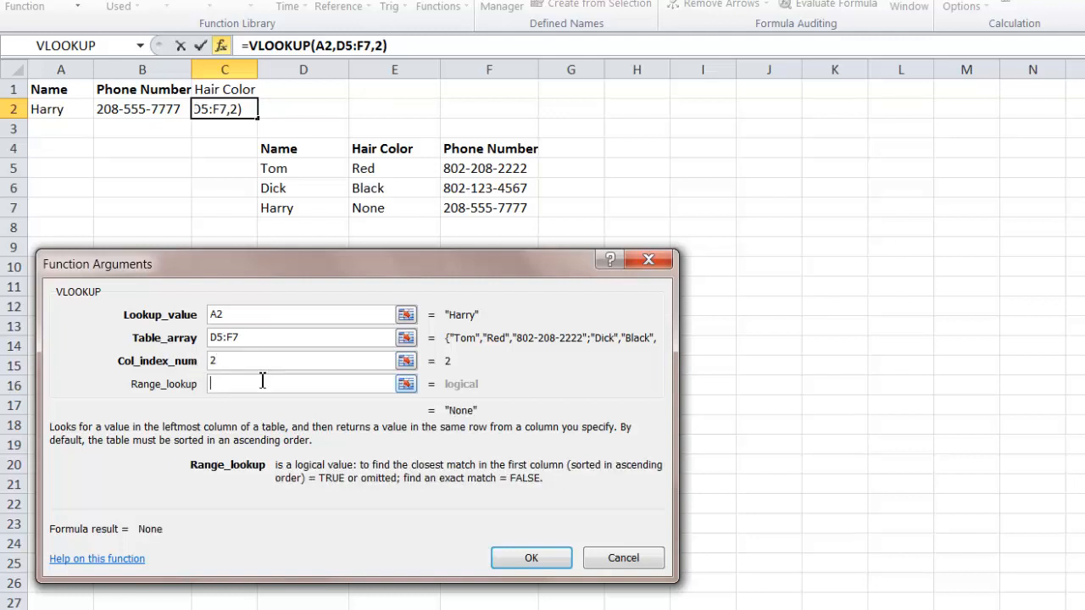
{"action": "type", "text": "false"}
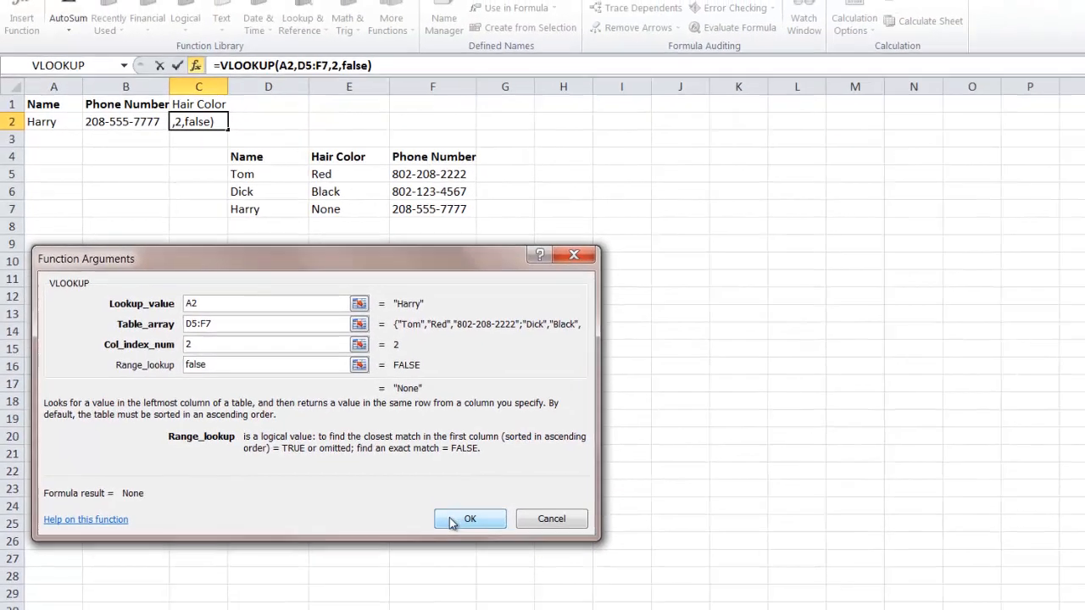
{"action": "left_click", "coordinate": [500, 557]}
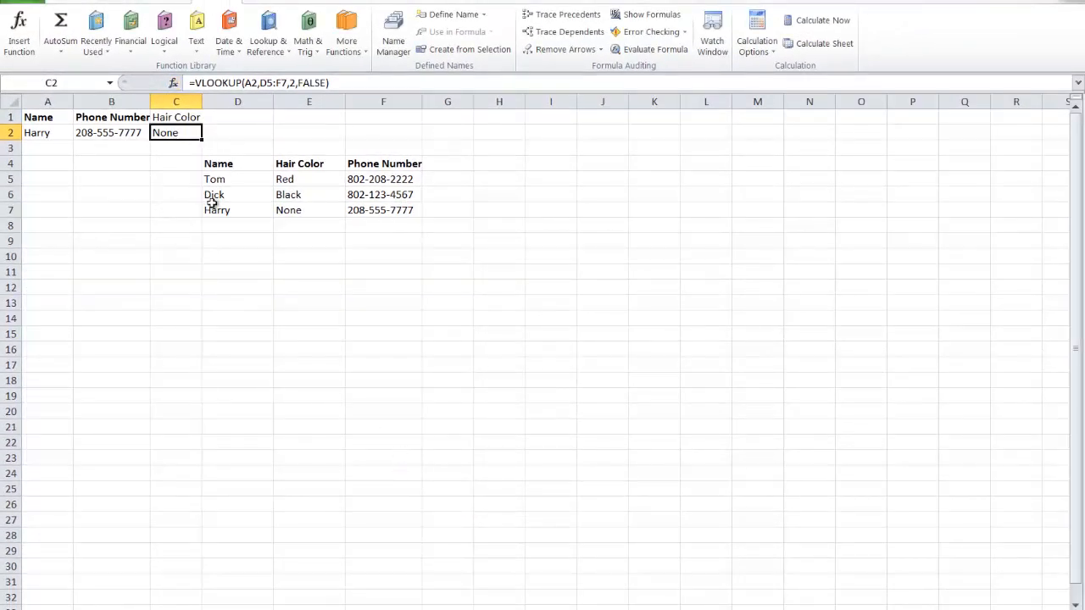
Choose the first name from the list in A2 to test both lookups
{"action": "left_click", "coordinate": [41, 134]}
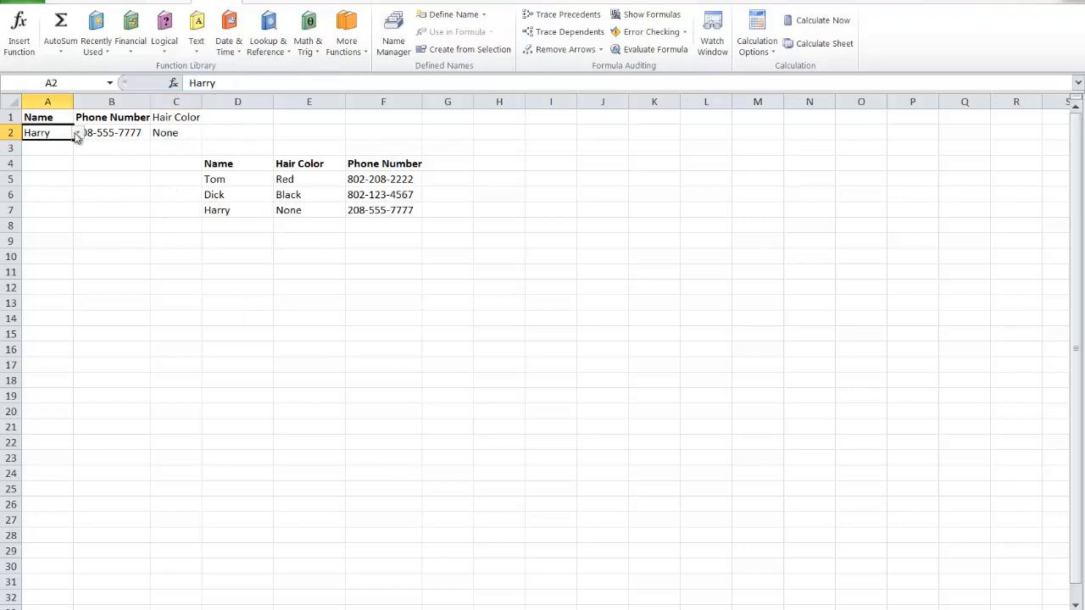
{"action": "left_click", "coordinate": [77, 133]}
{"action": "left_click", "coordinate": [71, 146]}
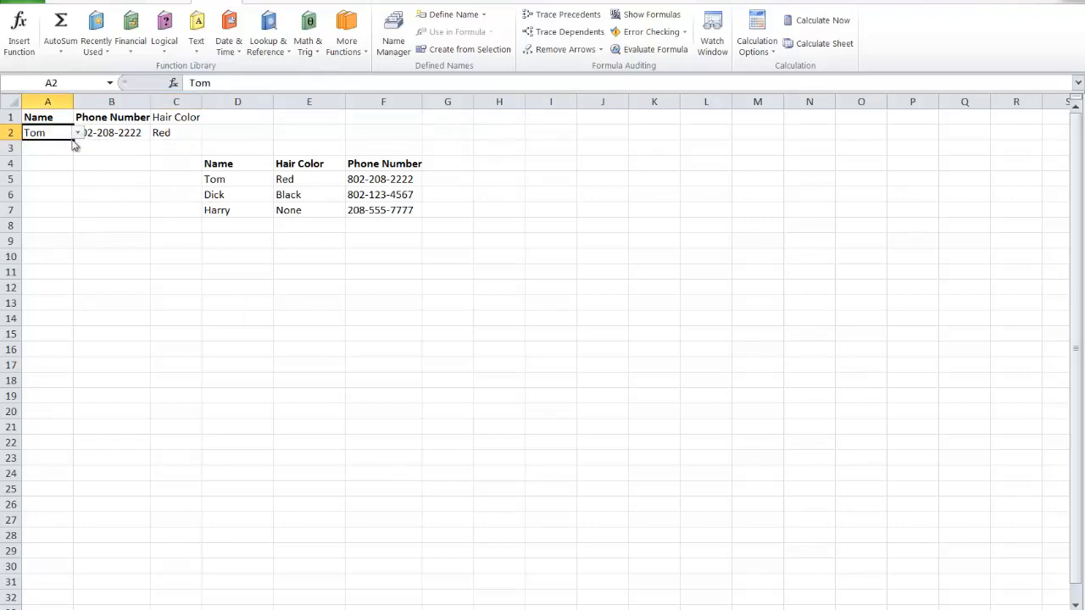
Choose the second name from the list in A2 and make the Hair Color header in C1 bold
{"action": "left_click", "coordinate": [77, 133]}
{"action": "left_click", "coordinate": [70, 157]}
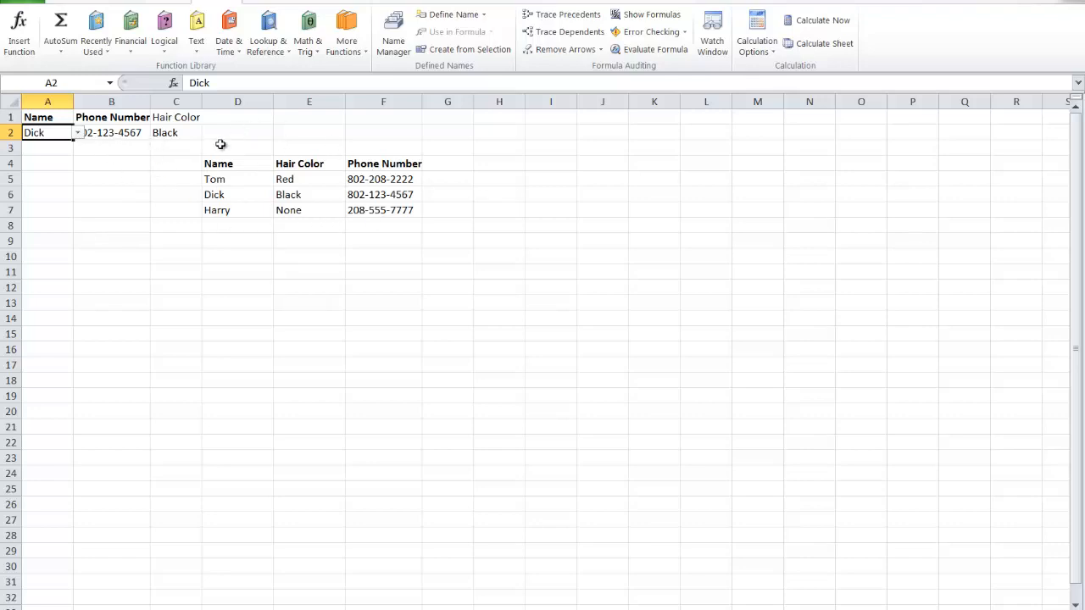
{"action": "left_click", "coordinate": [188, 118]}
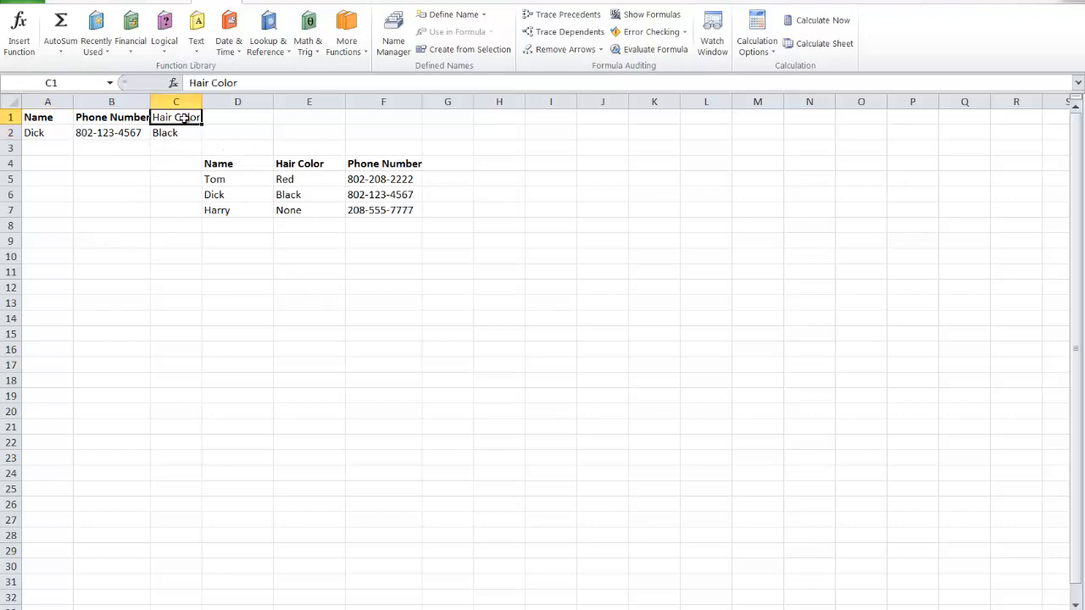
{"action": "left_click", "coordinate": [72, 4]}
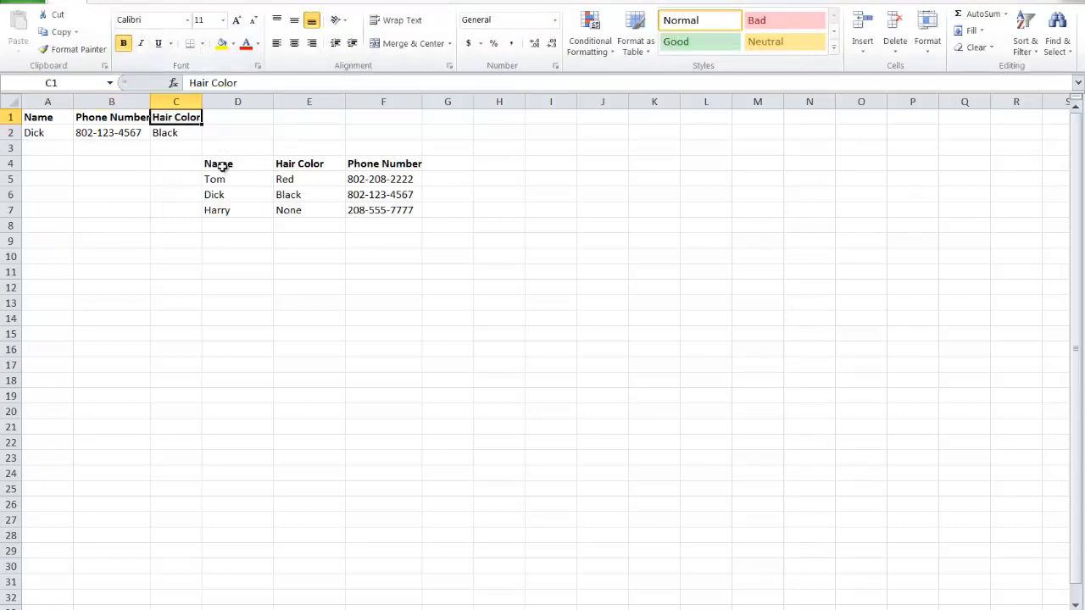
Cut the lookup table with its headers from D4:F7 and paste it into Sheet2 starting at cell A3
{"action": "left_click_drag", "start_coordinate": [217, 166], "coordinate": [385, 205]}
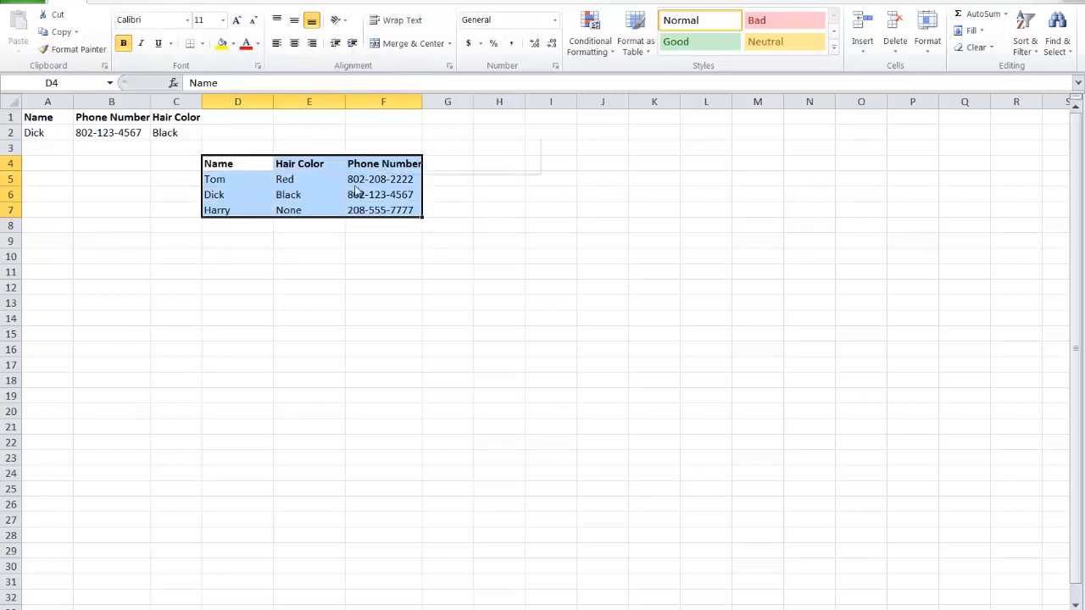
{"action": "right_click", "coordinate": [357, 185]}
{"action": "left_click", "coordinate": [411, 213]}
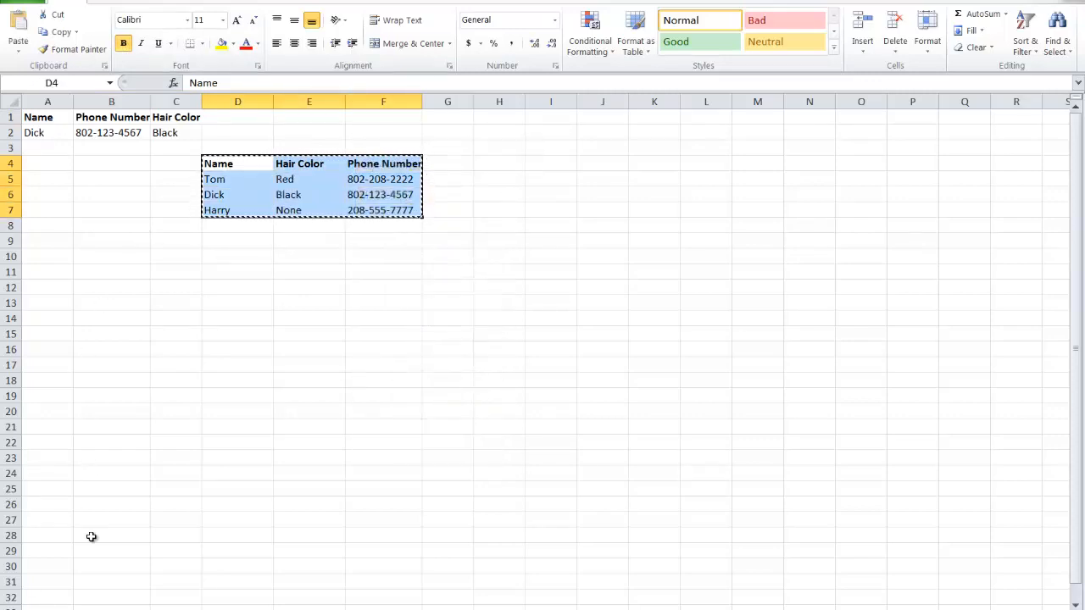
{"action": "left_click", "coordinate": [120, 609]}
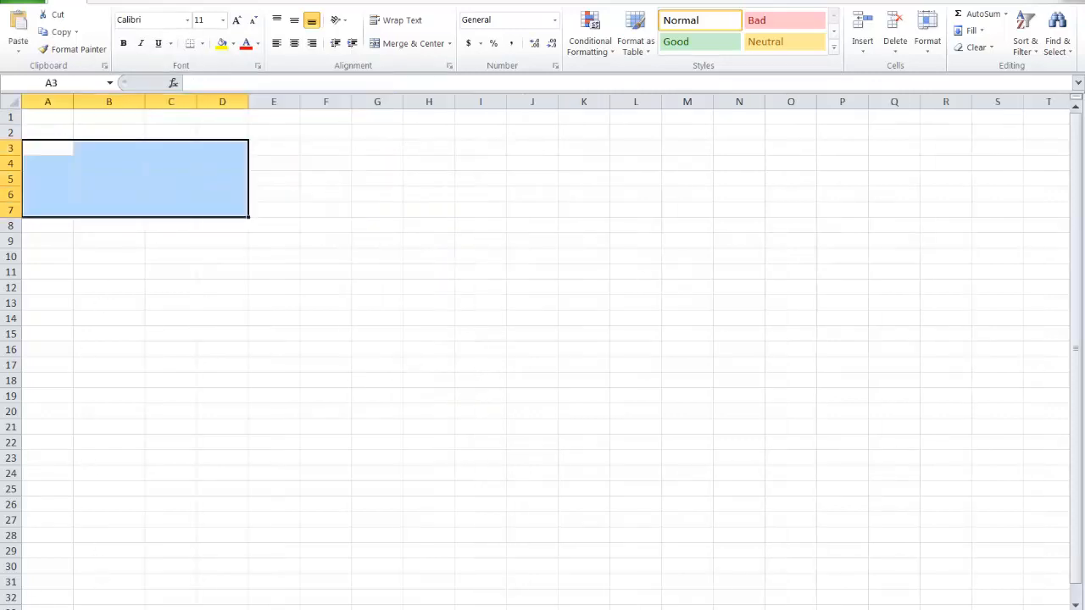
{"action": "left_click", "coordinate": [39, 143]}
{"action": "right_click", "coordinate": [39, 143]}
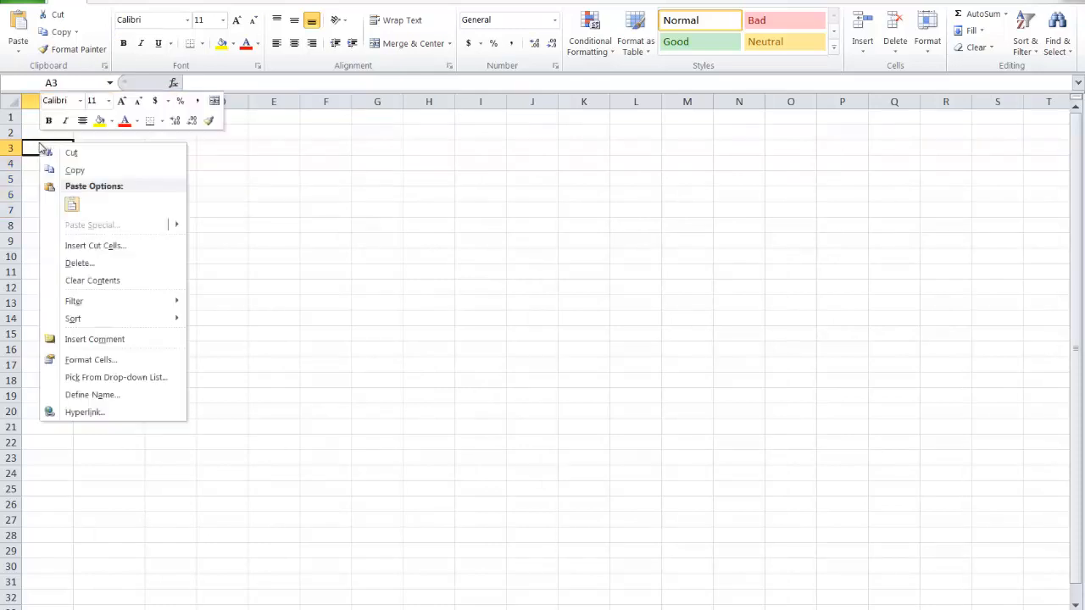
{"action": "left_click", "coordinate": [74, 211]}
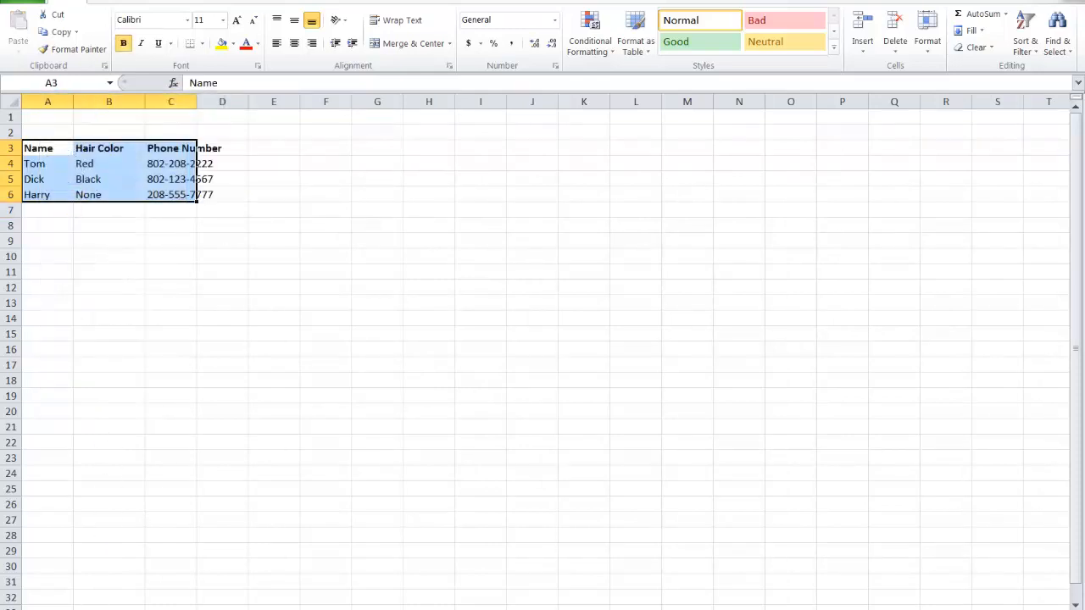
Return to the sheet with the lookup formulas and choose the third name from the list in A2
{"action": "left_click", "coordinate": [92, 606]}
{"action": "left_click", "coordinate": [47, 132]}
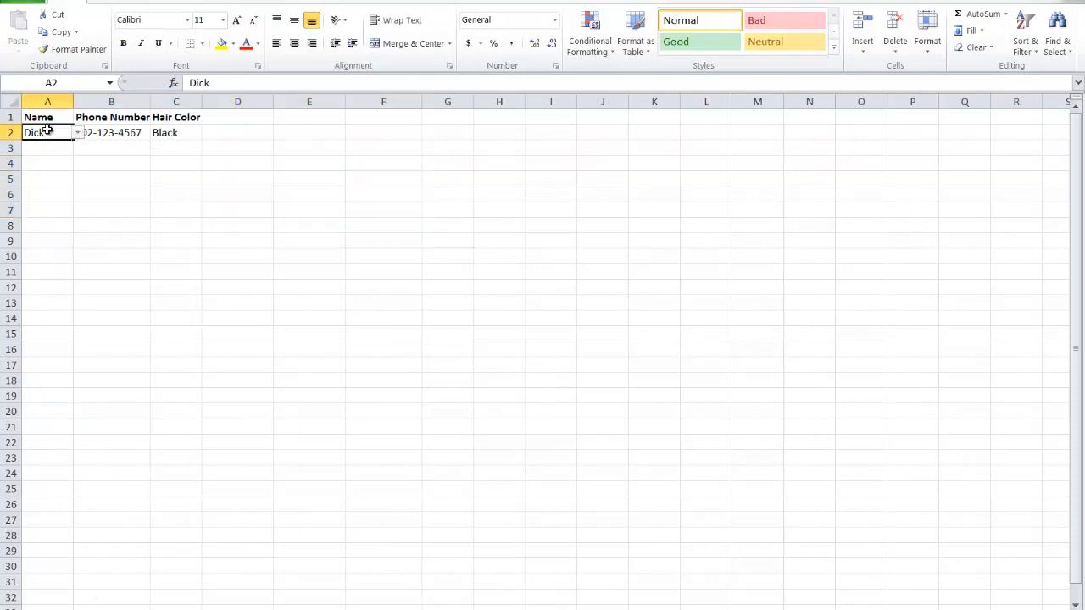
{"action": "left_click", "coordinate": [78, 133]}
{"action": "left_click", "coordinate": [63, 168]}
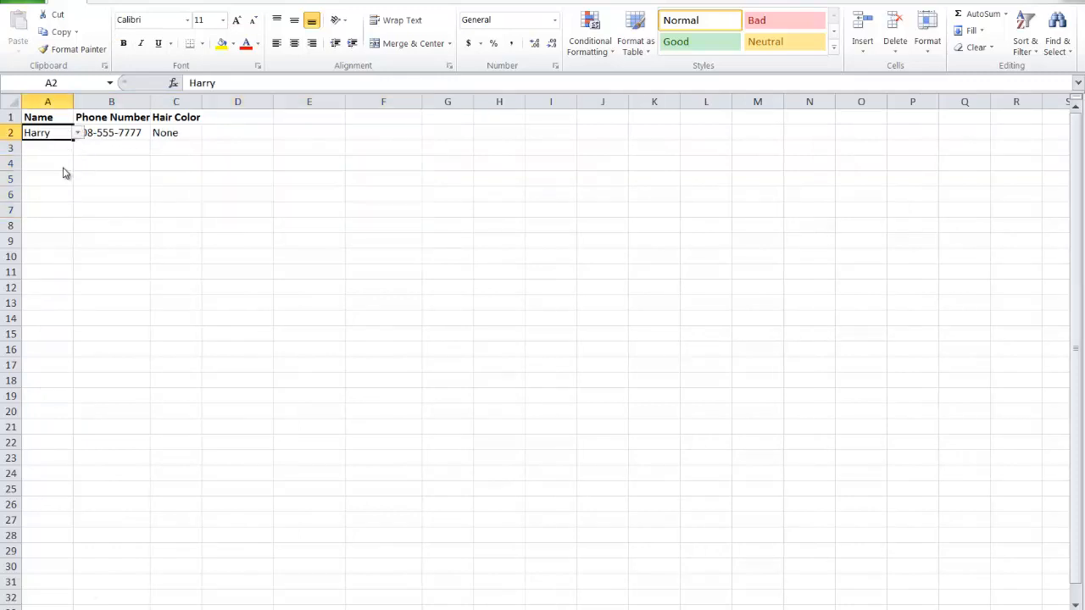
{"action": "left_click", "coordinate": [93, 166]}
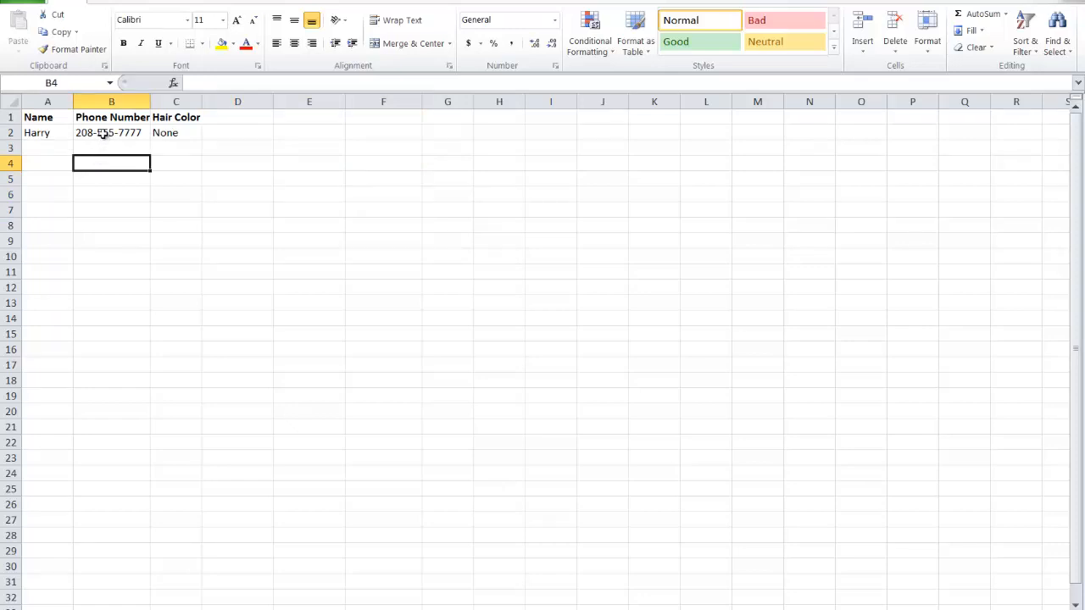
Examine the VLOOKUP formulas in B2 and C2, comparing their Sheet2 table references and column index numbers
{"action": "left_click", "coordinate": [102, 133]}
{"action": "left_click", "coordinate": [175, 133]}
{"action": "left_click", "coordinate": [123, 133]}
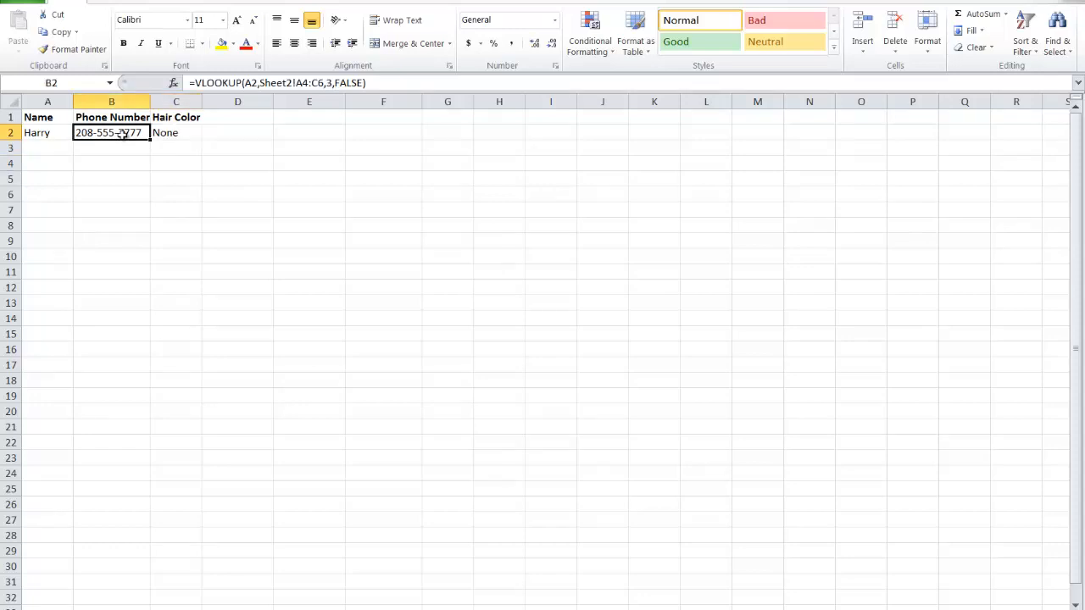
{"action": "left_click", "coordinate": [163, 134]}
{"action": "left_click", "coordinate": [89, 133]}
{"action": "left_click", "coordinate": [184, 134]}
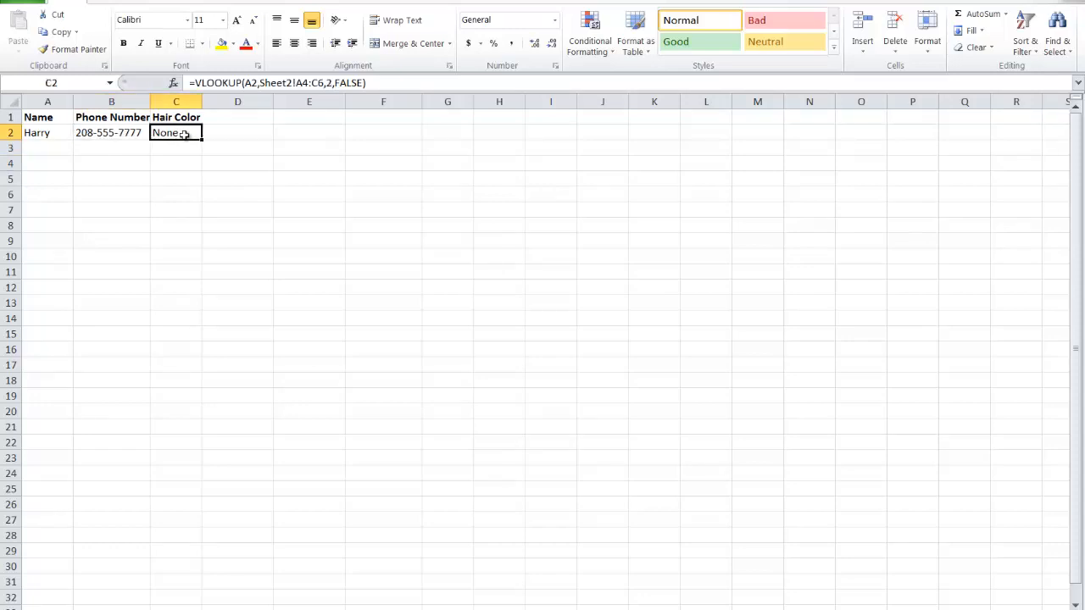
{"action": "left_click", "coordinate": [138, 133]}
{"action": "left_click", "coordinate": [164, 133]}
{"action": "left_click", "coordinate": [130, 133]}
{"action": "left_click", "coordinate": [159, 132]}
{"action": "left_click", "coordinate": [110, 134]}
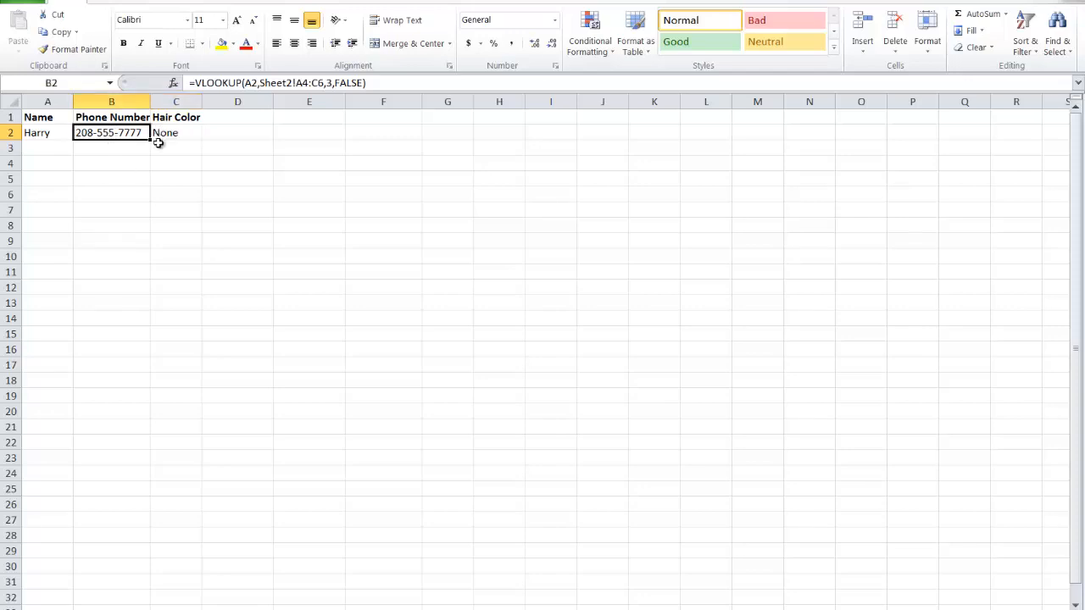
{"action": "left_click", "coordinate": [159, 143]}
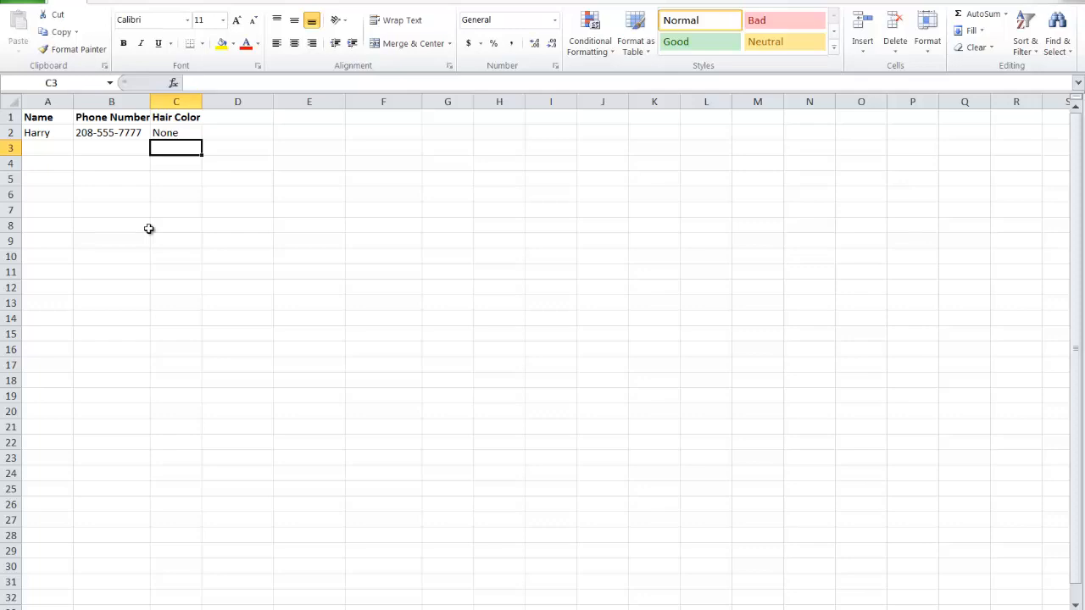
{"action": "left_click", "coordinate": [134, 138]}
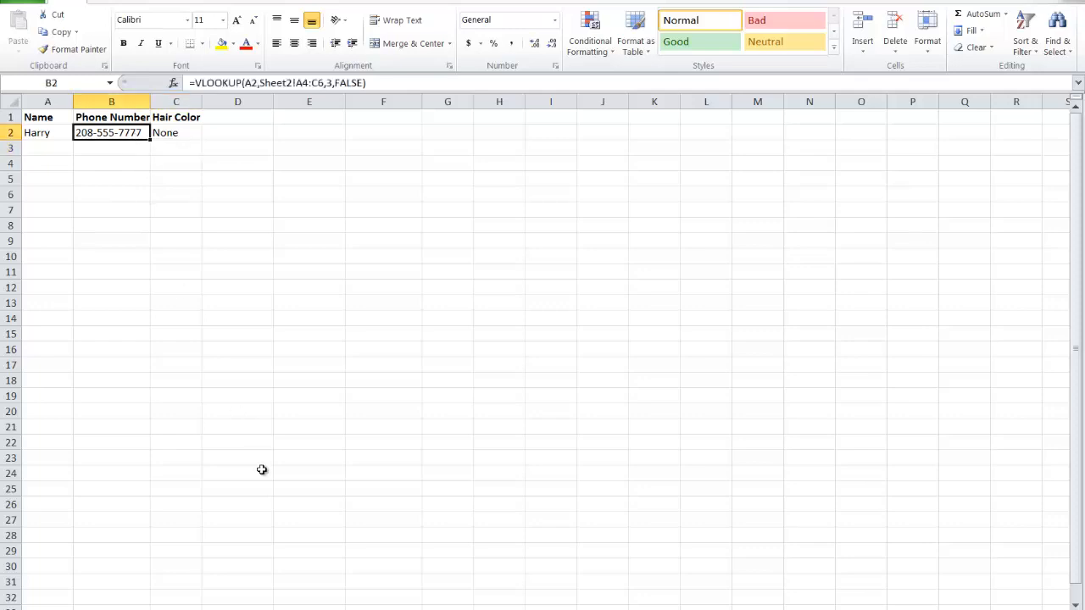